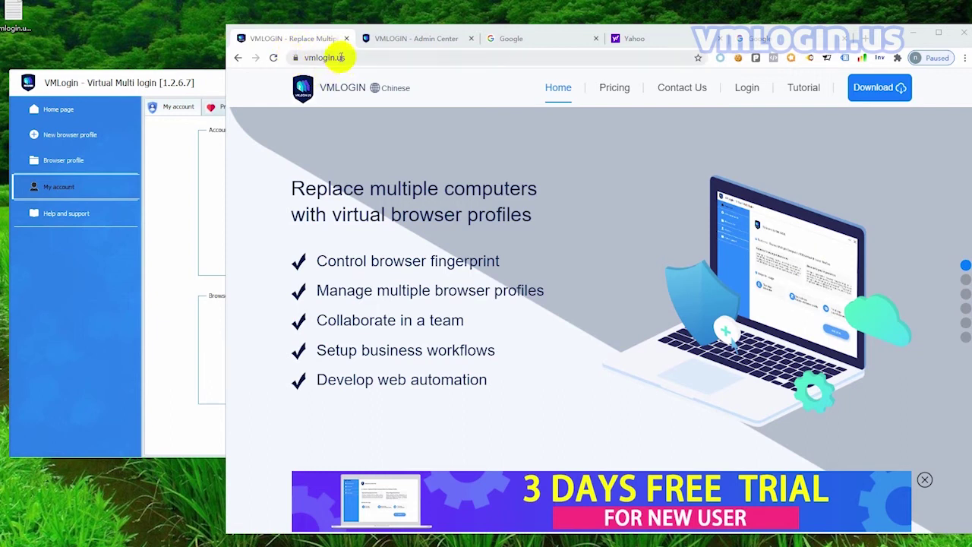
Step: Open the "VMlogin Browser Automation Test Tool Introduction" page from the website's tutorials
click(804, 88)
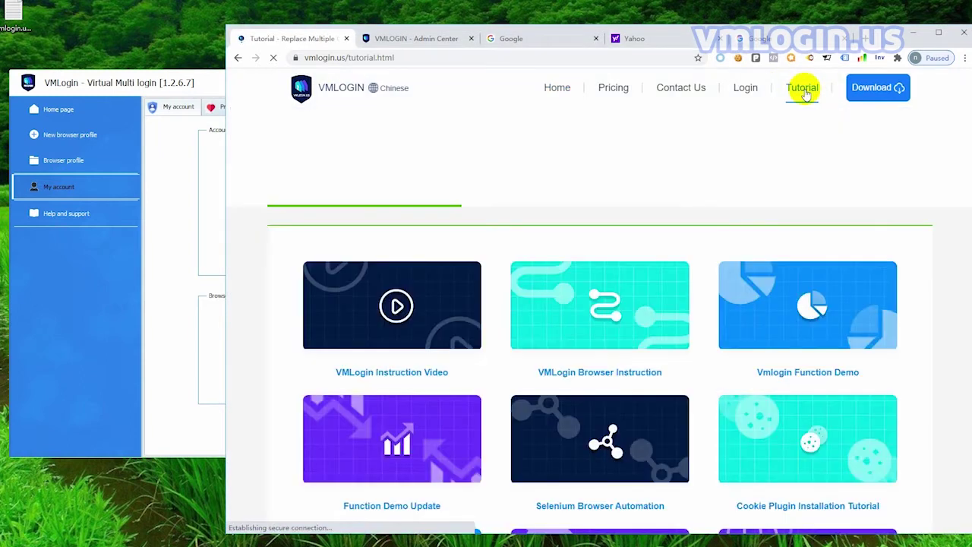
scroll(844, 196, down, 3)
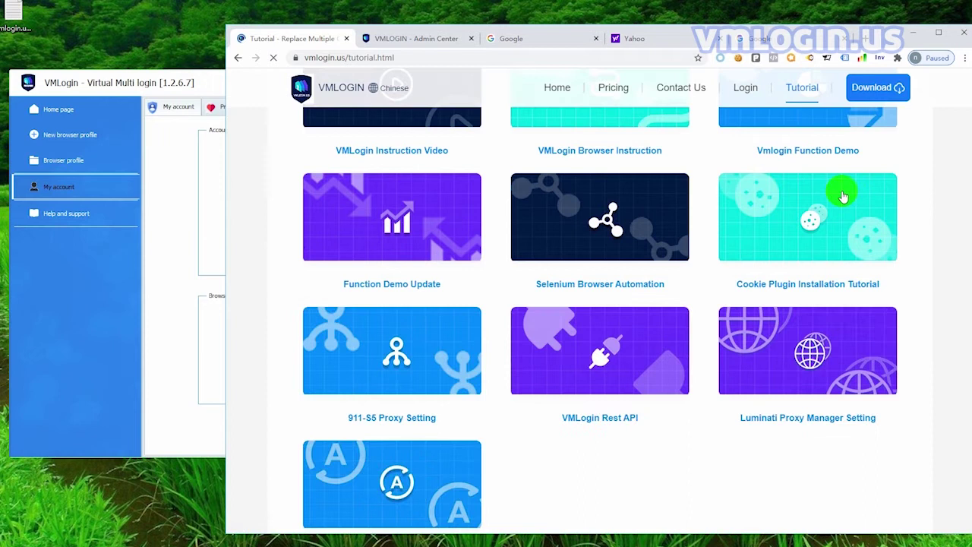
scroll(843, 196, down, 2)
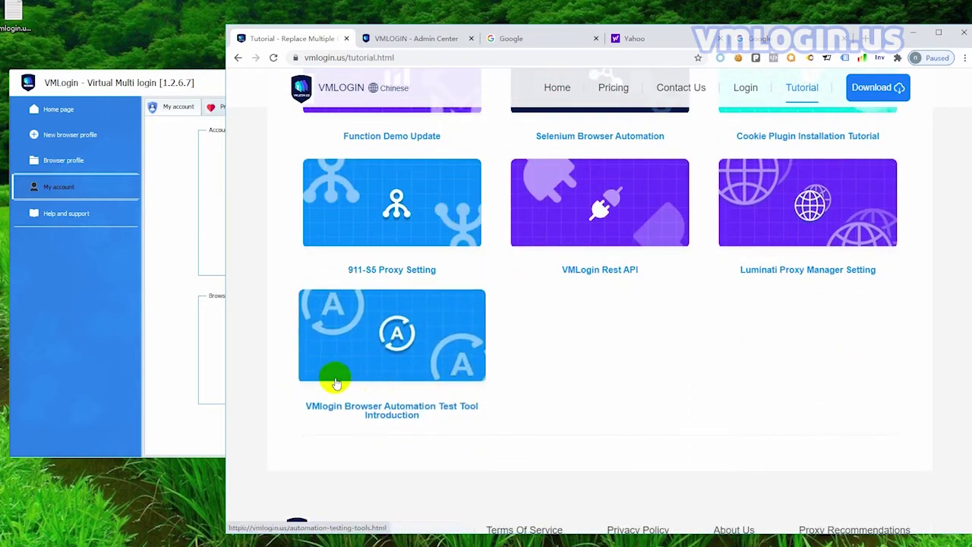
click(392, 340)
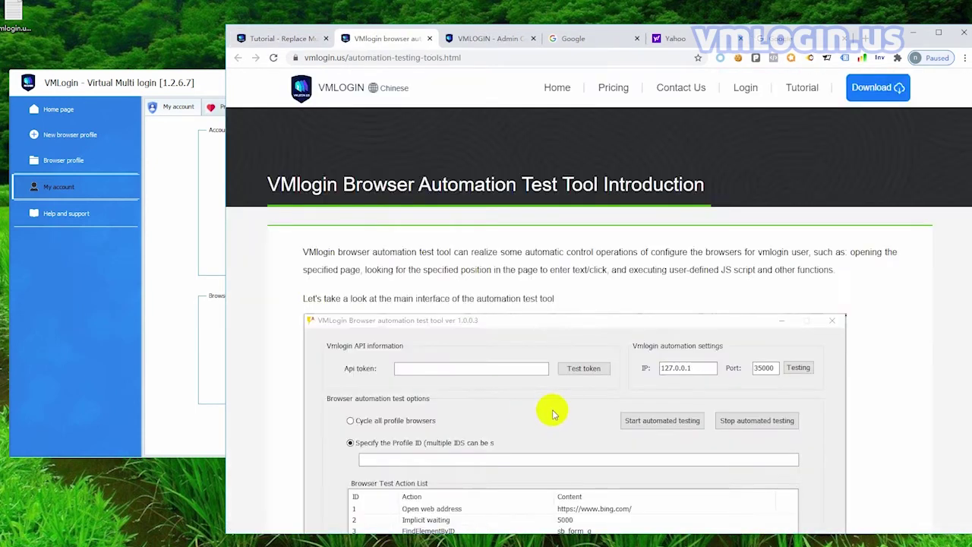
Step: Read through the introduction page and copy the AutoBrowserTool_setup.exe download URL at its end
scroll(555, 408, down, 5)
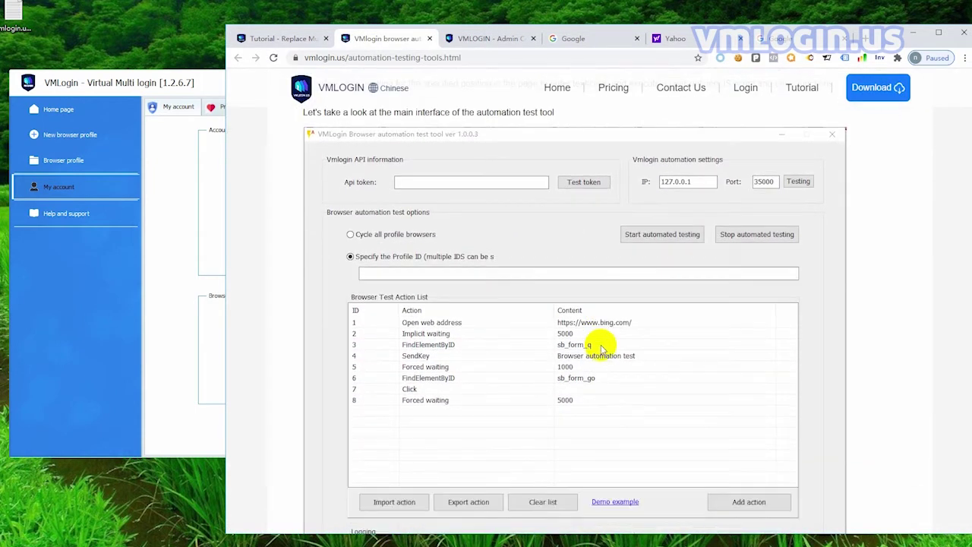
scroll(611, 380, down, 5)
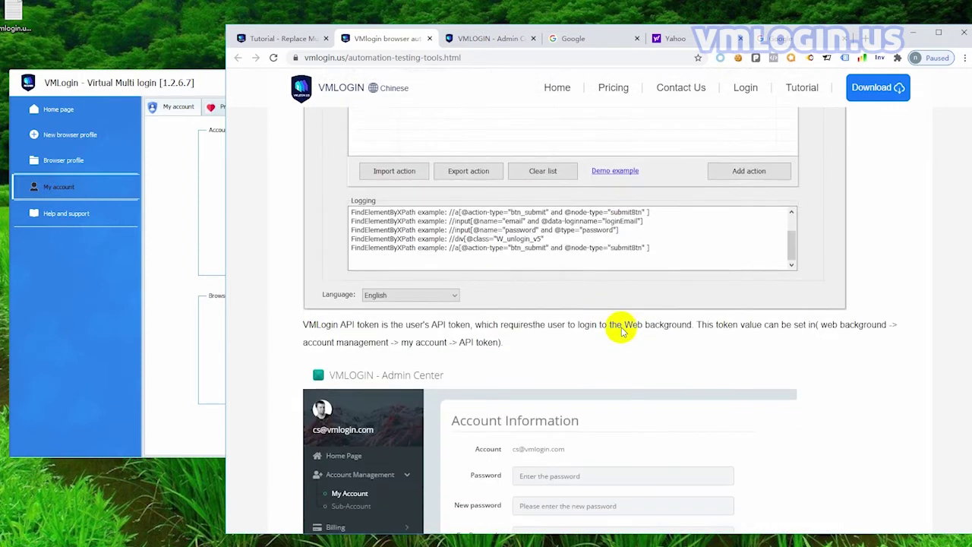
scroll(621, 348, down, 2)
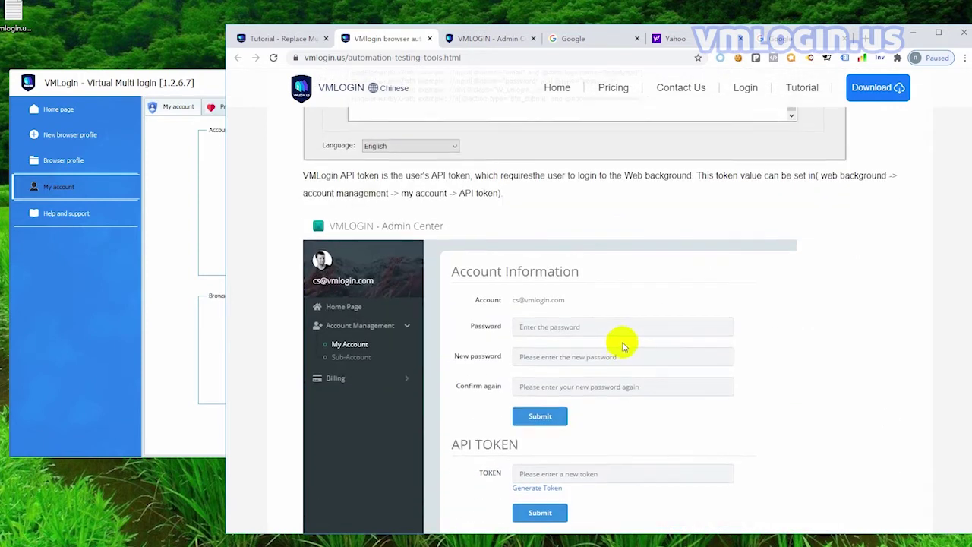
scroll(623, 342, down, 2)
scroll(541, 343, down, 8)
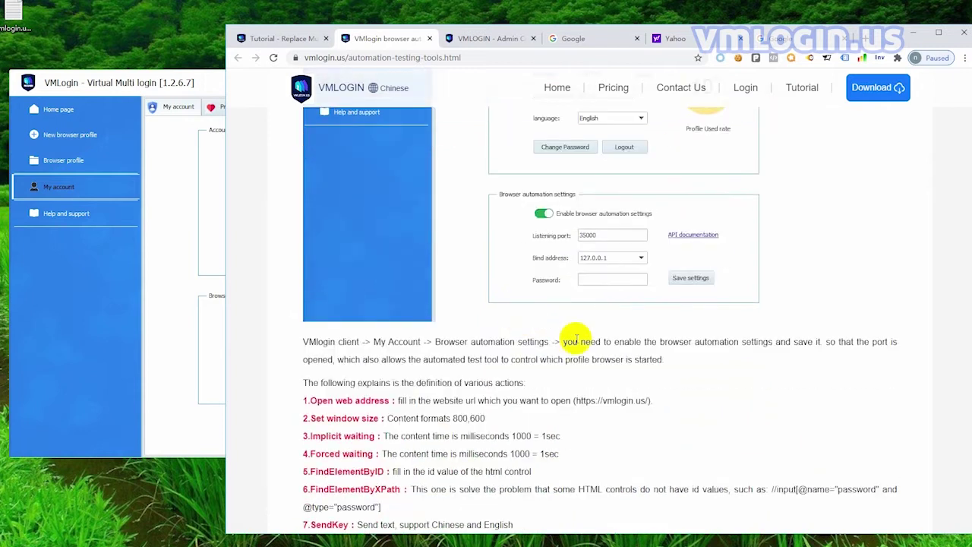
scroll(523, 304, down, 3)
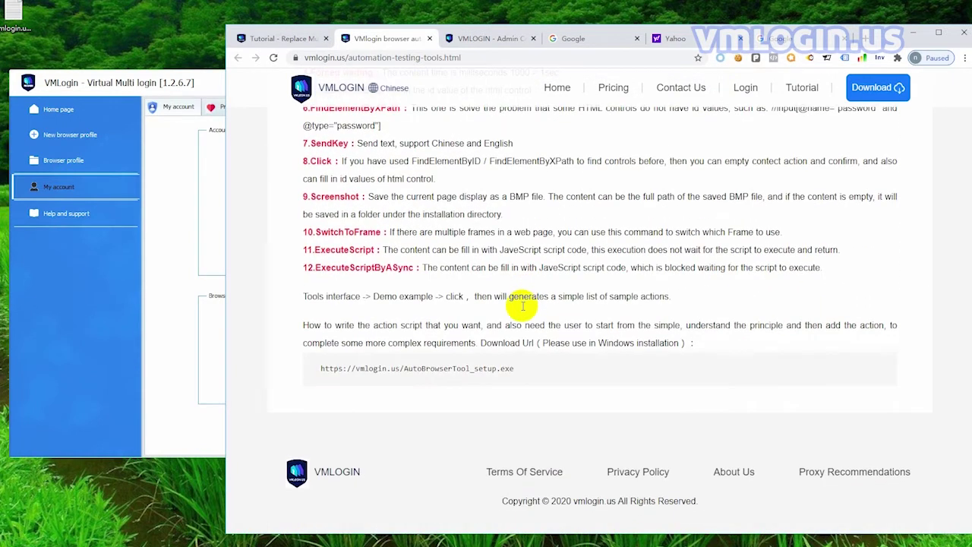
drag(523, 374, 310, 372)
key(ctrl+c)
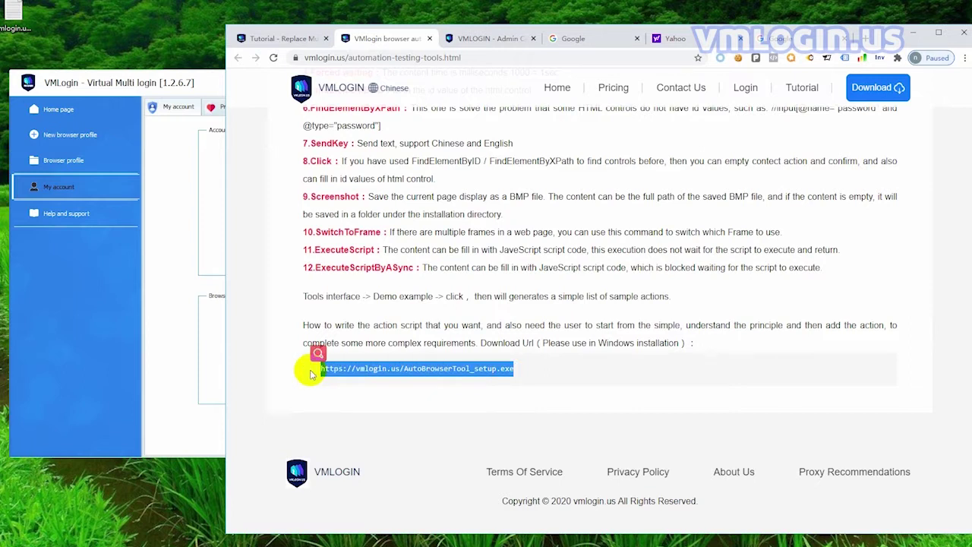
Step: Load the copied installer URL in the last open Google page to download the automation test tool
click(786, 38)
click(499, 59)
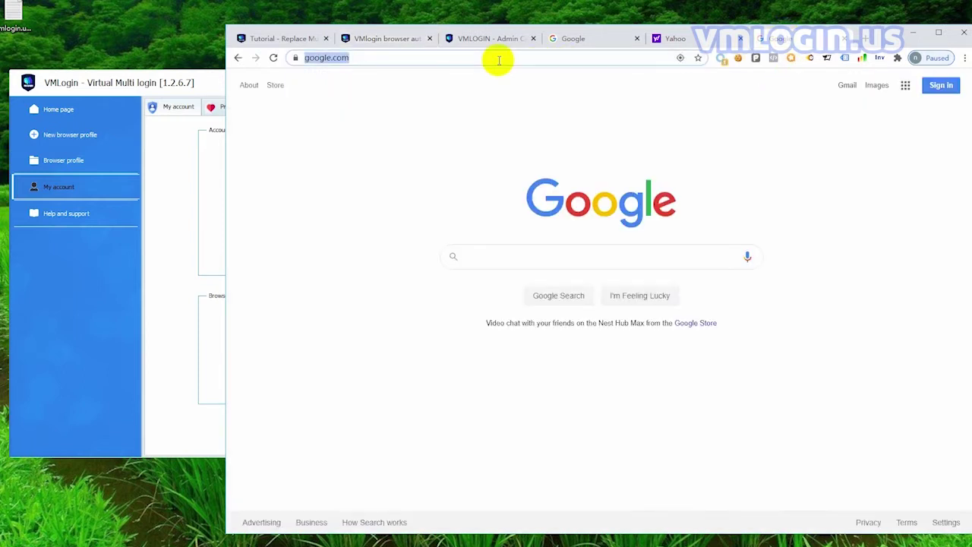
key(ctrl+v)
key(Return)
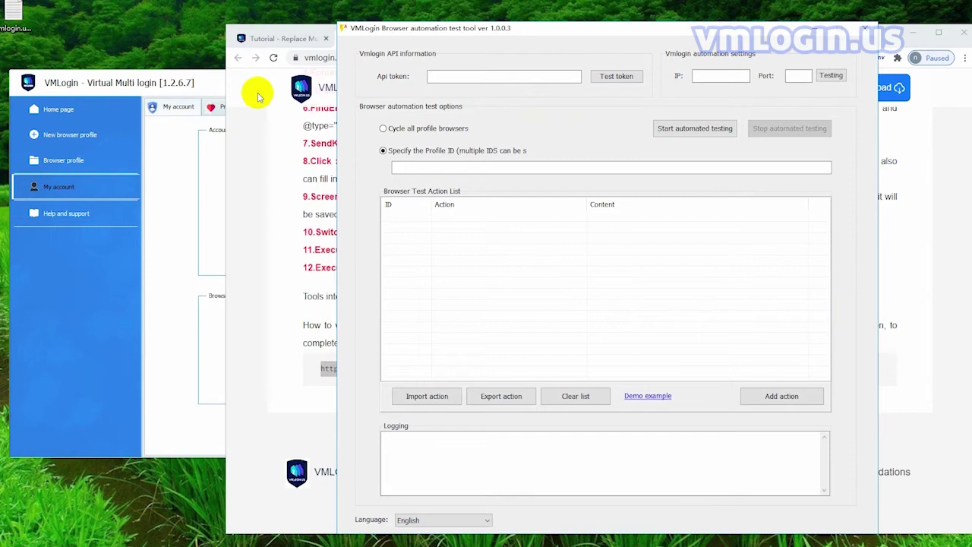
Step: In the Admin Center's My Account page, generate a new API token and copy it
click(257, 97)
click(471, 38)
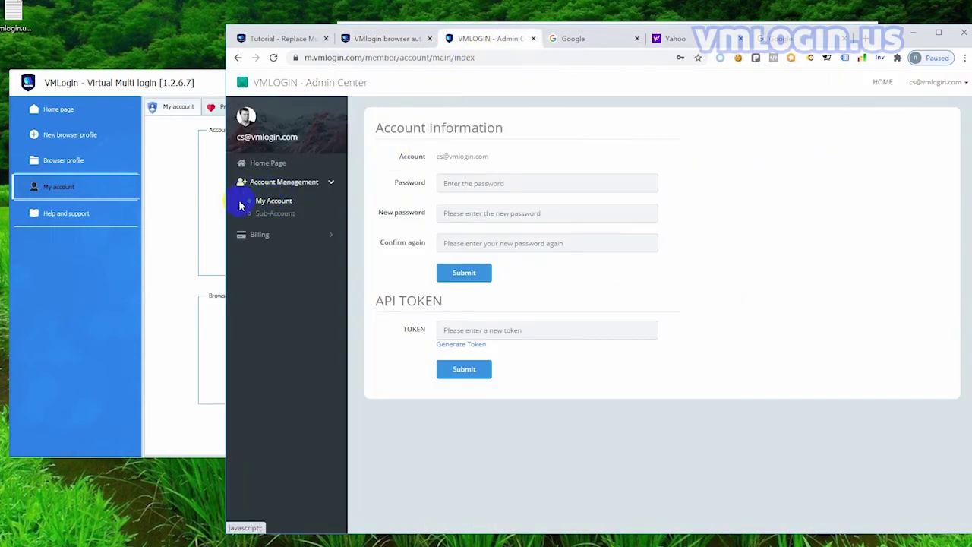
click(293, 200)
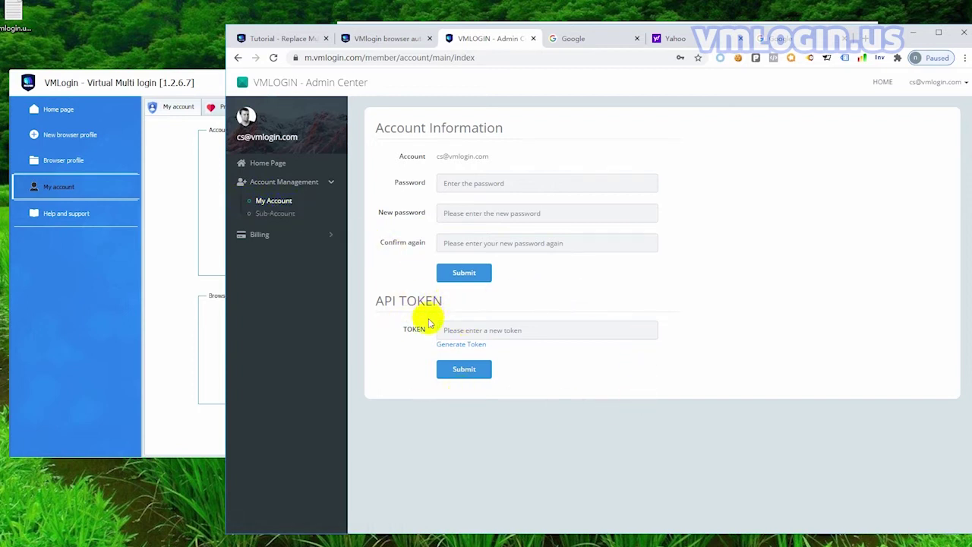
click(460, 342)
drag(565, 330, 440, 331)
key(ctrl+c)
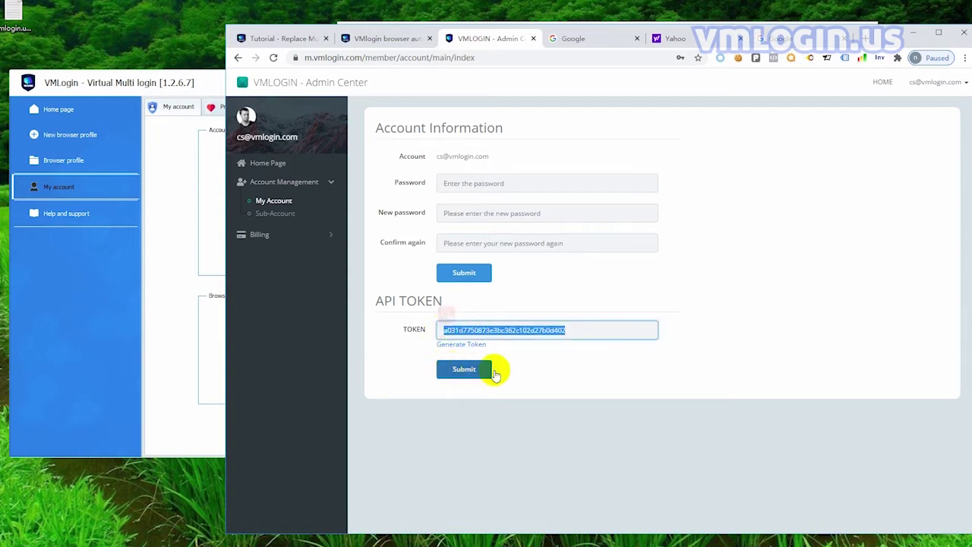
Step: Switch to the automation test tool, paste the API token into the Api token field and clear the field again
drag(823, 26, 816, 31)
click(813, 25)
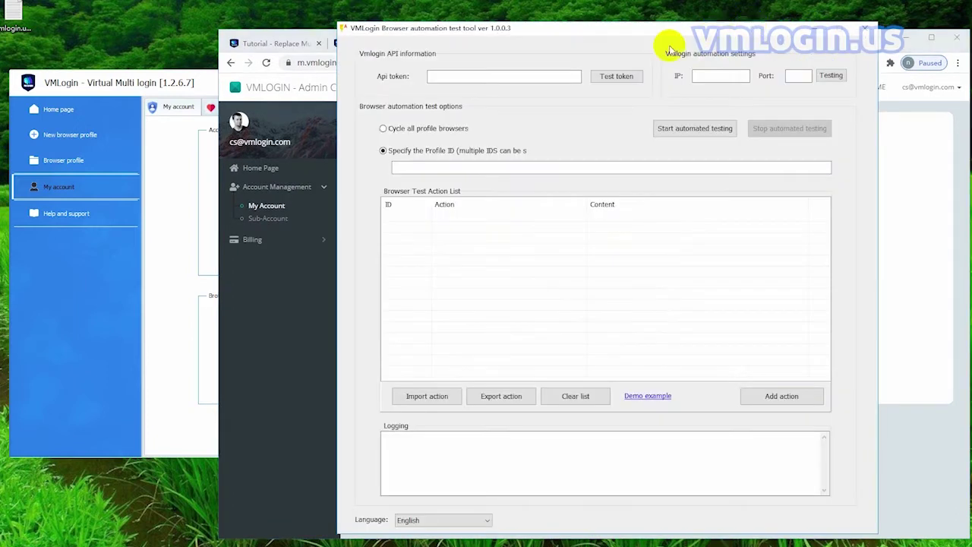
click(484, 78)
key(ctrl+v)
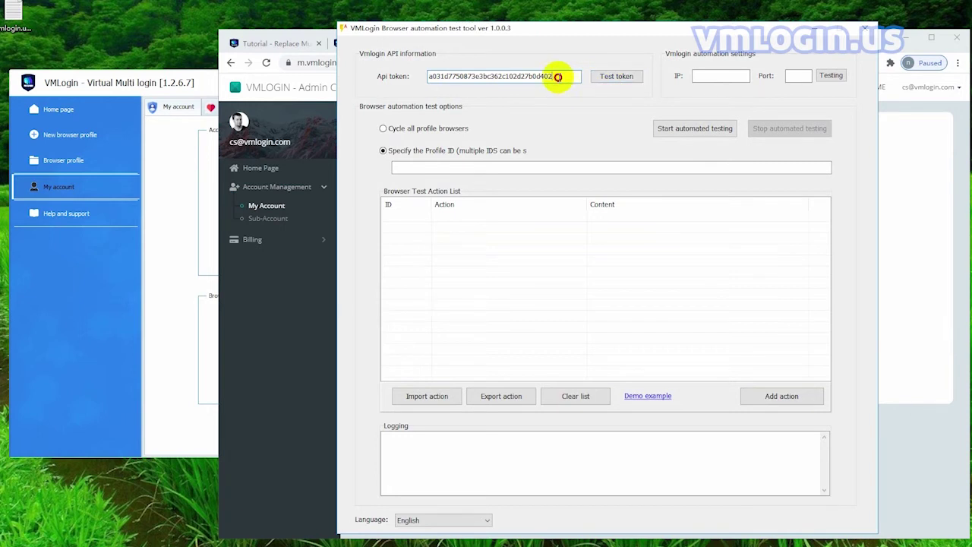
drag(558, 76, 403, 63)
key(BackSpace)
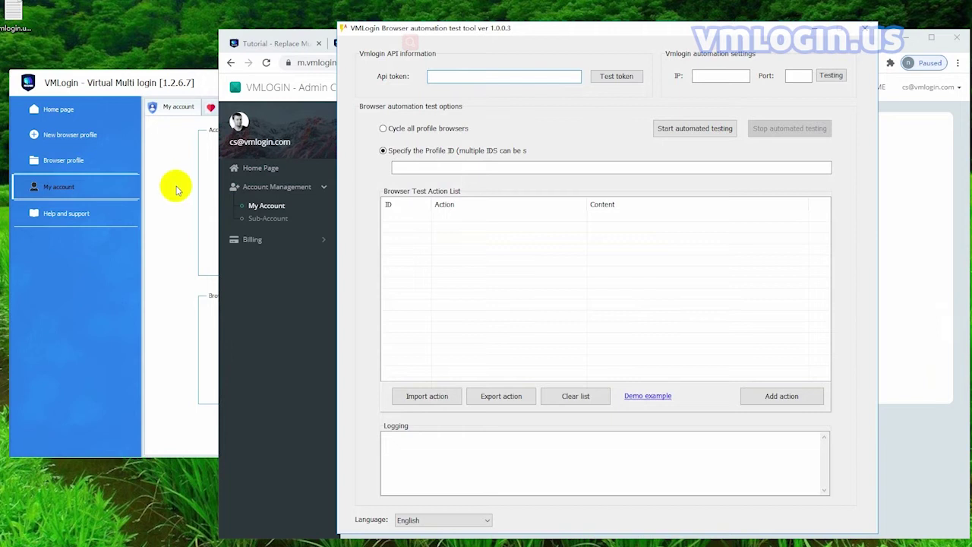
Step: Switch to the VMLogin client and save the browser automation settings with listening port 35000 and bind address 127.0.0.1
click(162, 155)
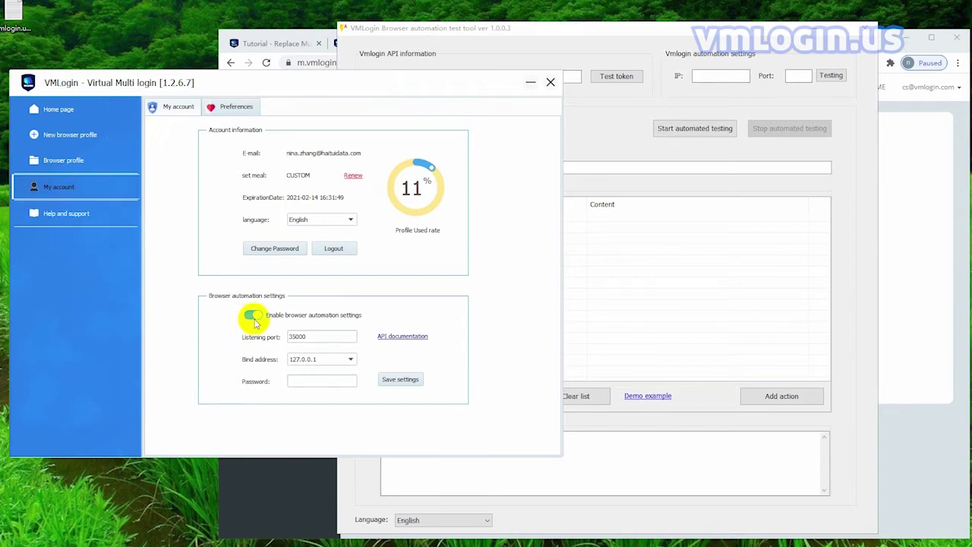
drag(310, 337, 277, 337)
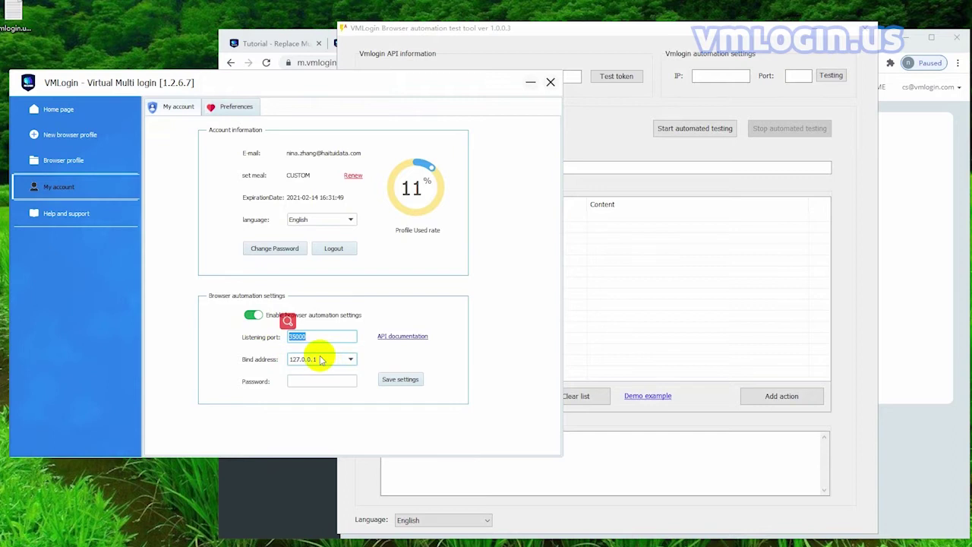
click(321, 338)
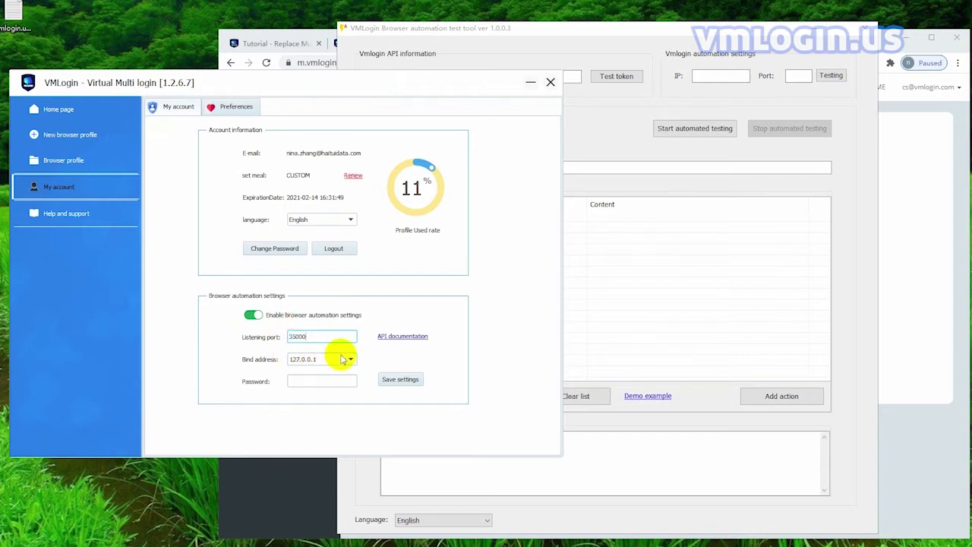
click(396, 382)
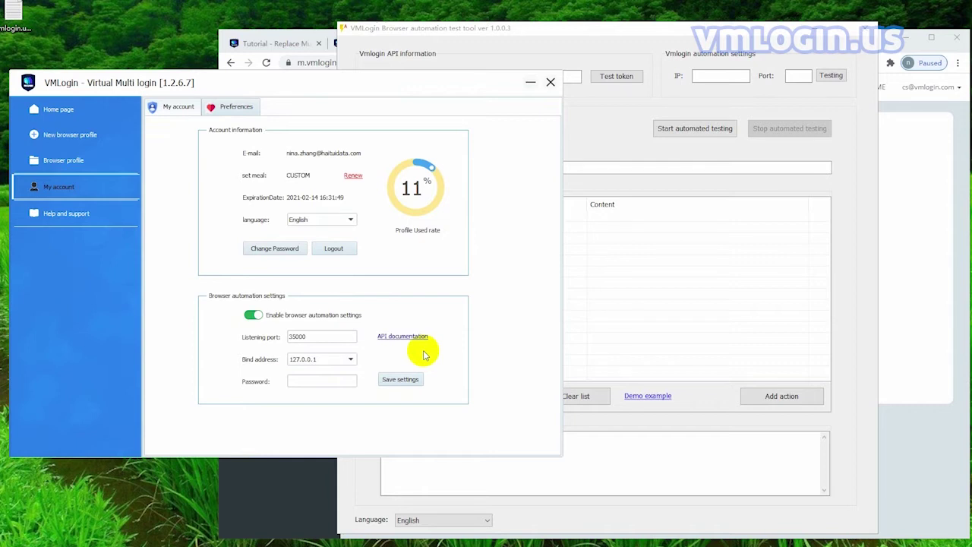
Step: In the automation test tool, set the IP to 127.0.0.1 and the port to 35000, and test the connection
text(127.0.0.1)
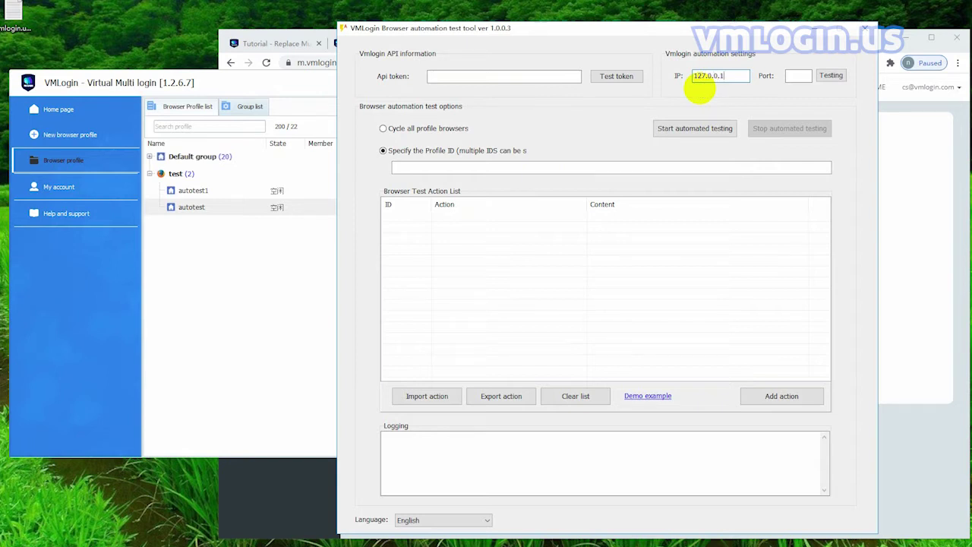
click(799, 75)
text(35)
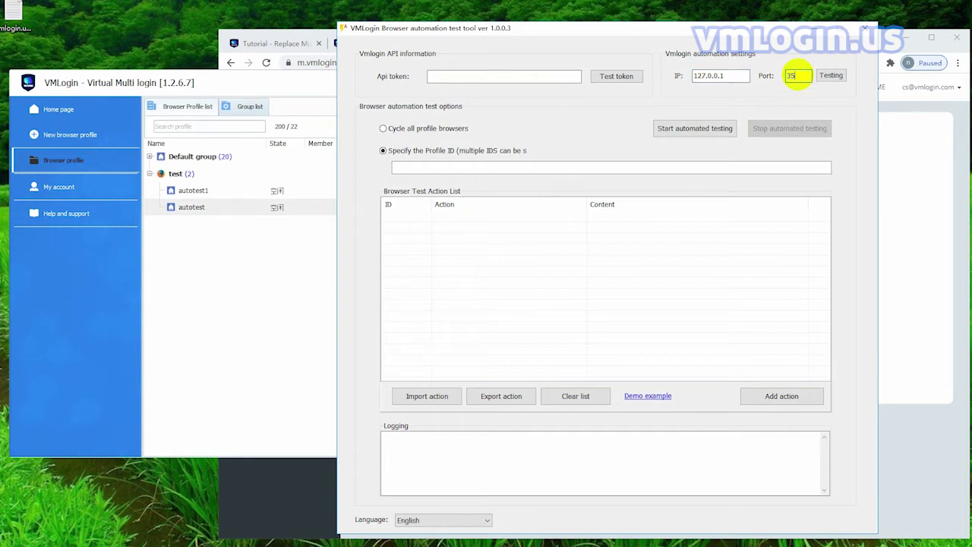
text(000)
click(832, 76)
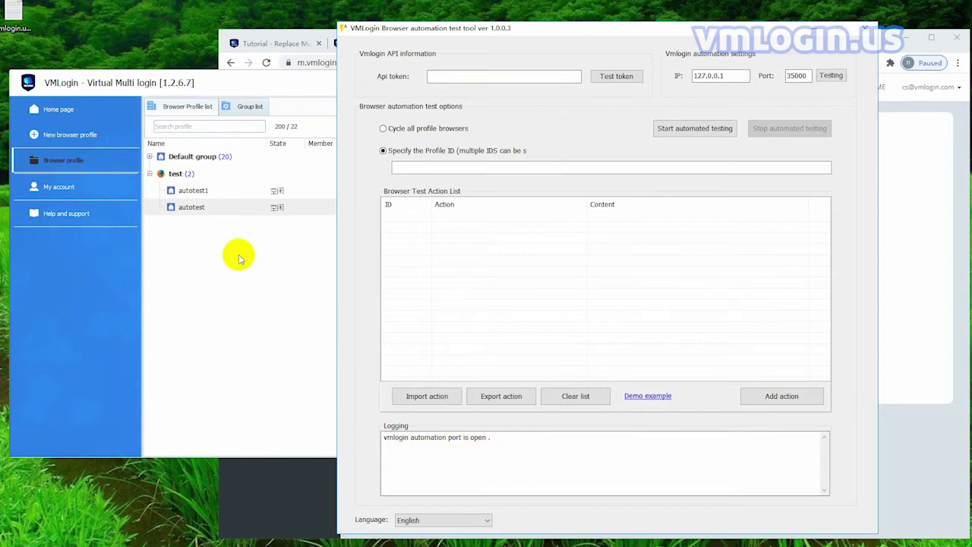
Step: Open the autotest1 profile in the VMLogin client for editing and copy its profileId
click(195, 193)
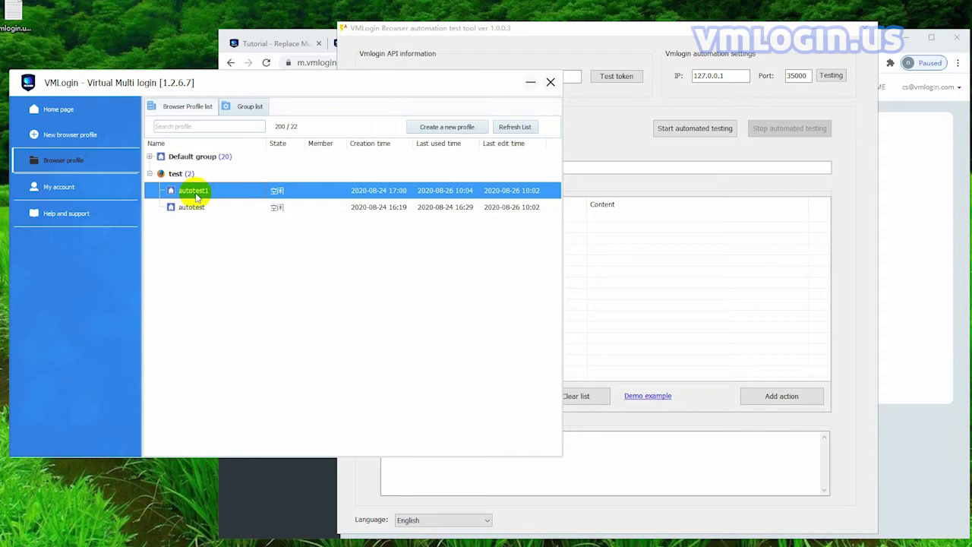
right_click(196, 196)
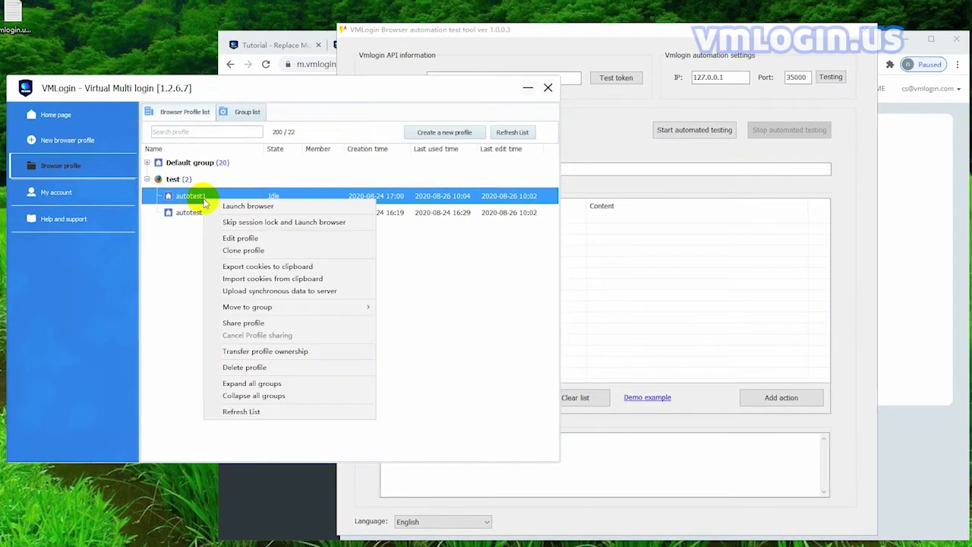
click(240, 235)
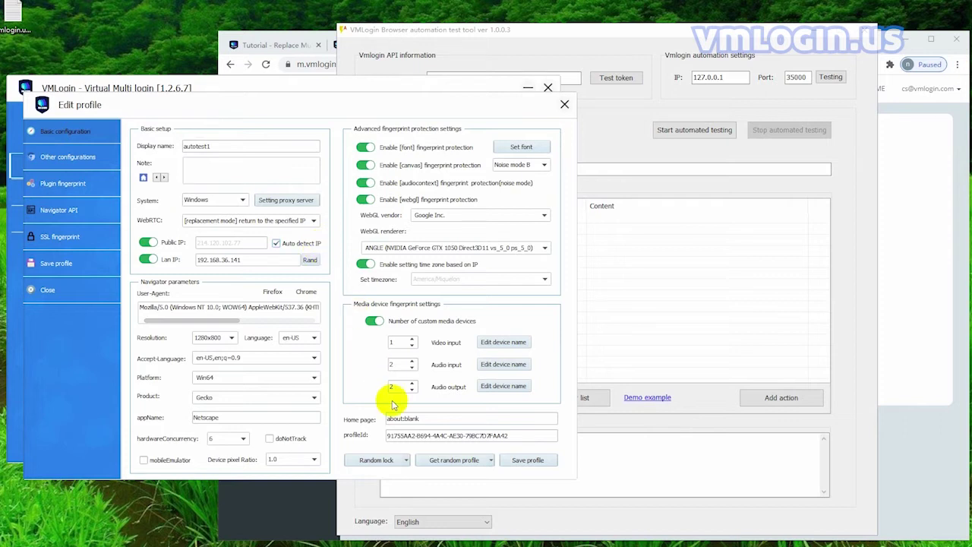
click(510, 435)
drag(511, 435, 376, 439)
key(ctrl+c)
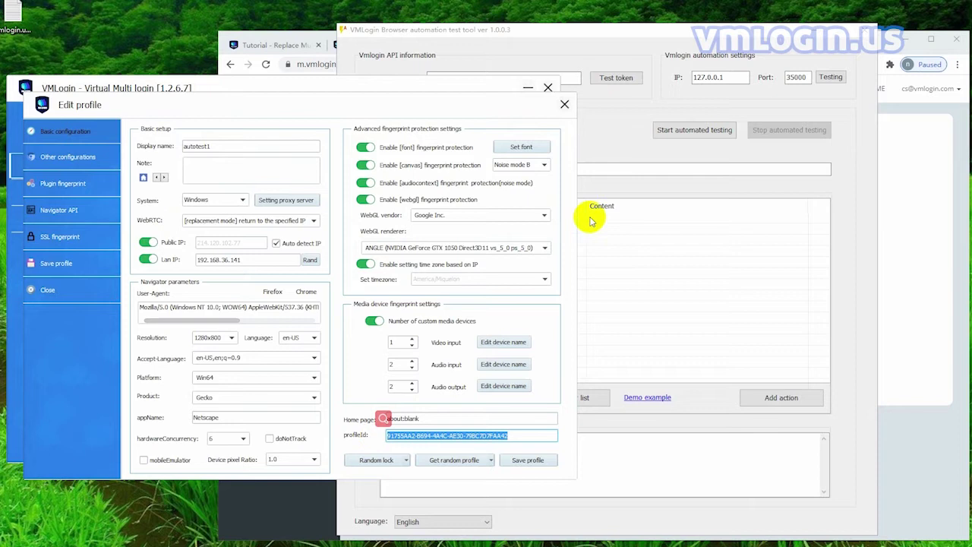
Step: Paste the copied profile ID into the test tool's Specify the Profile ID field and close the autotest1 profile editor
click(601, 169)
key(ctrl+v)
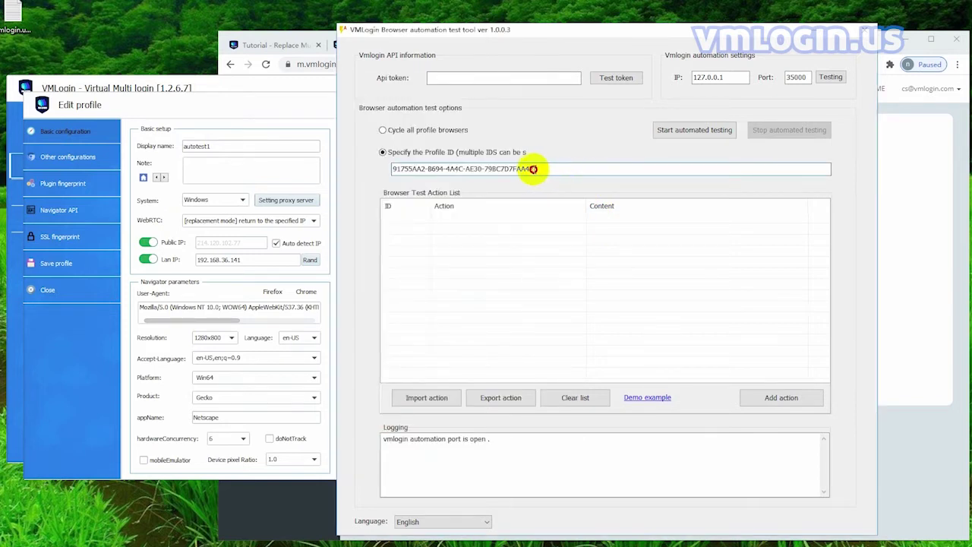
drag(531, 169, 537, 174)
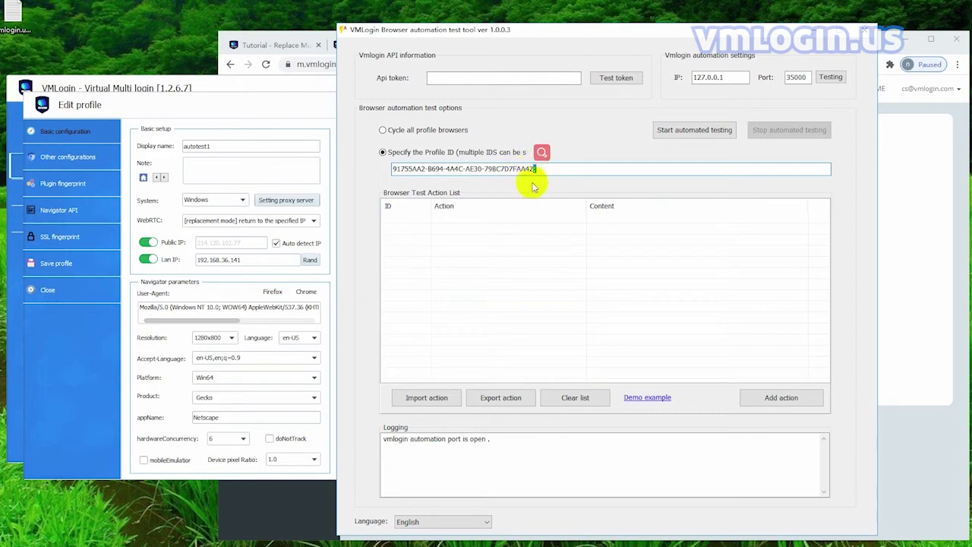
click(182, 107)
click(564, 105)
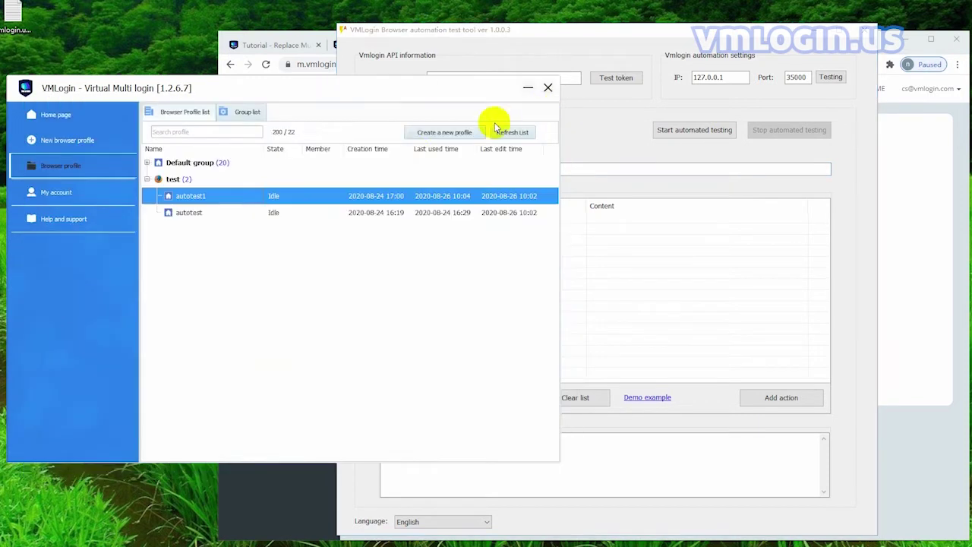
Step: Open the autotest profile for editing, copy its profileId and append it to the test tool's Specify the Profile ID field
right_click(217, 214)
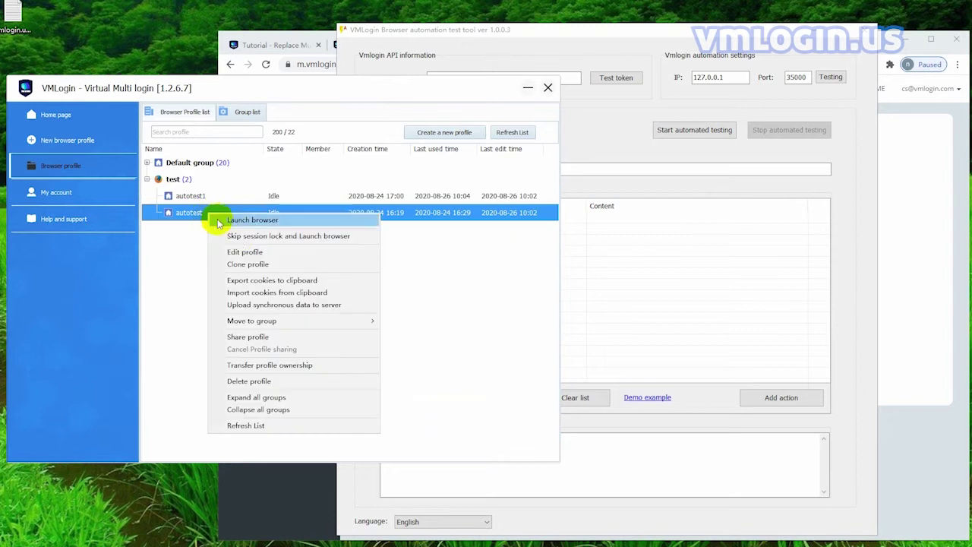
click(241, 258)
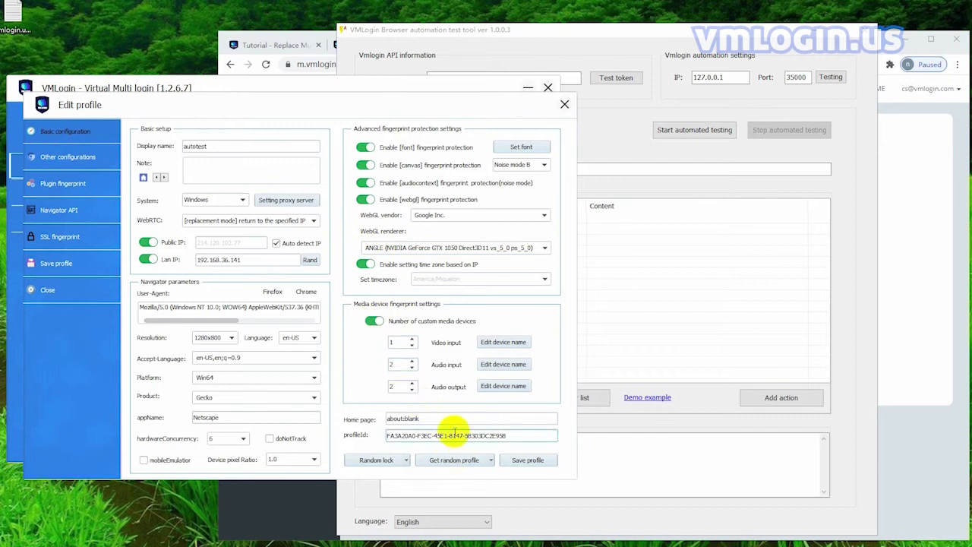
drag(501, 436, 378, 436)
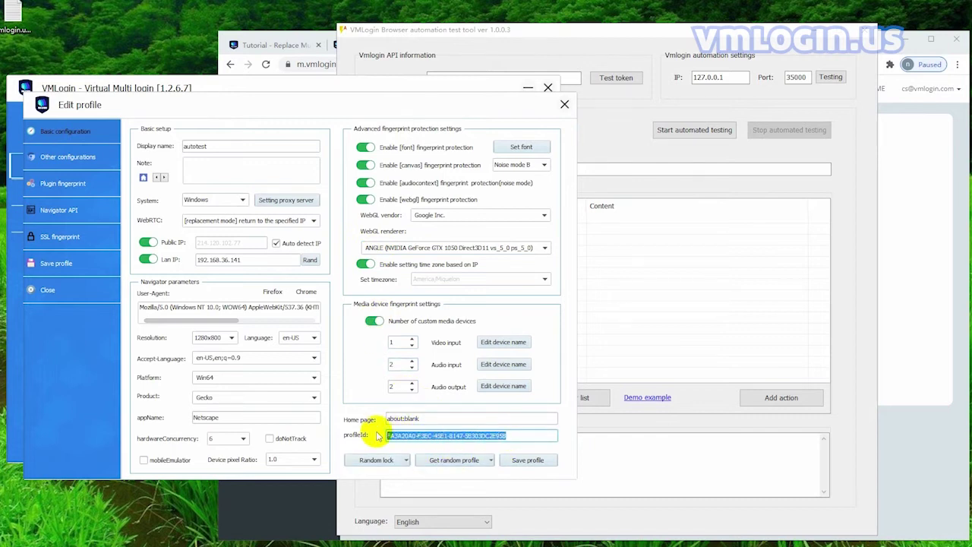
click(610, 170)
key(ctrl+v)
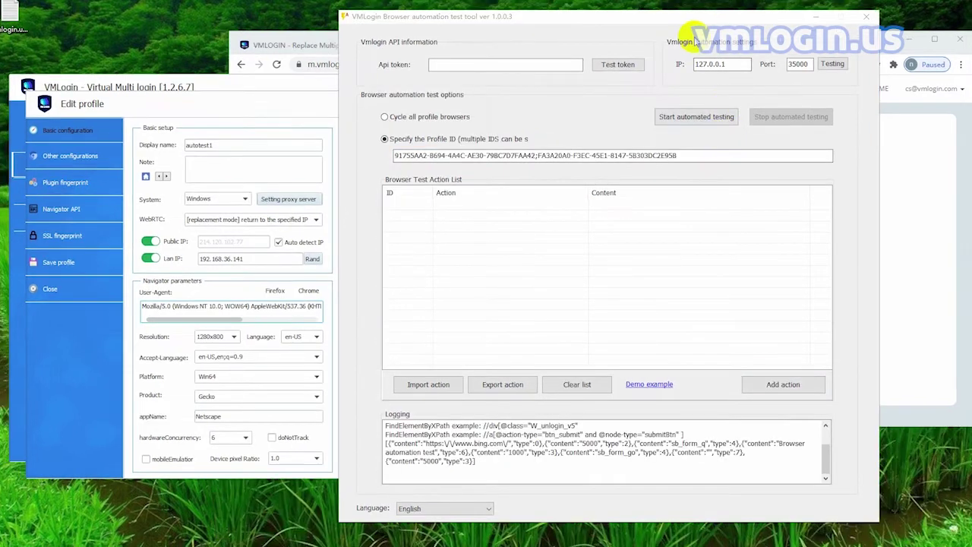
drag(687, 22, 473, 19)
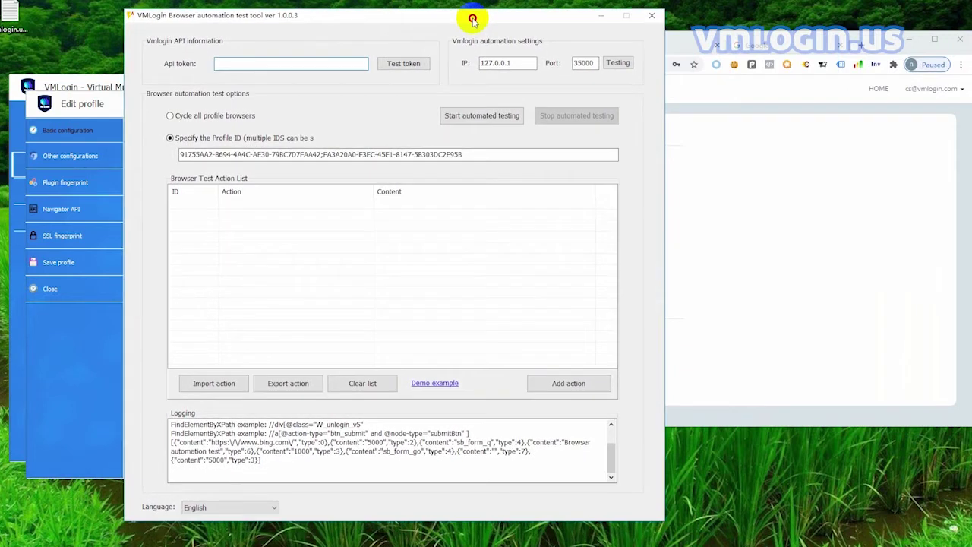
click(555, 384)
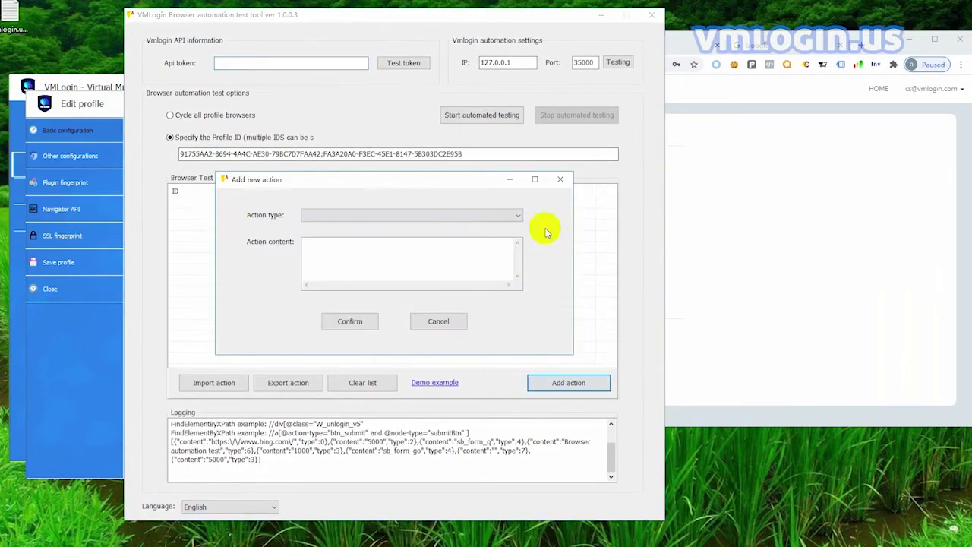
click(737, 62)
drag(426, 65, 311, 69)
click(202, 223)
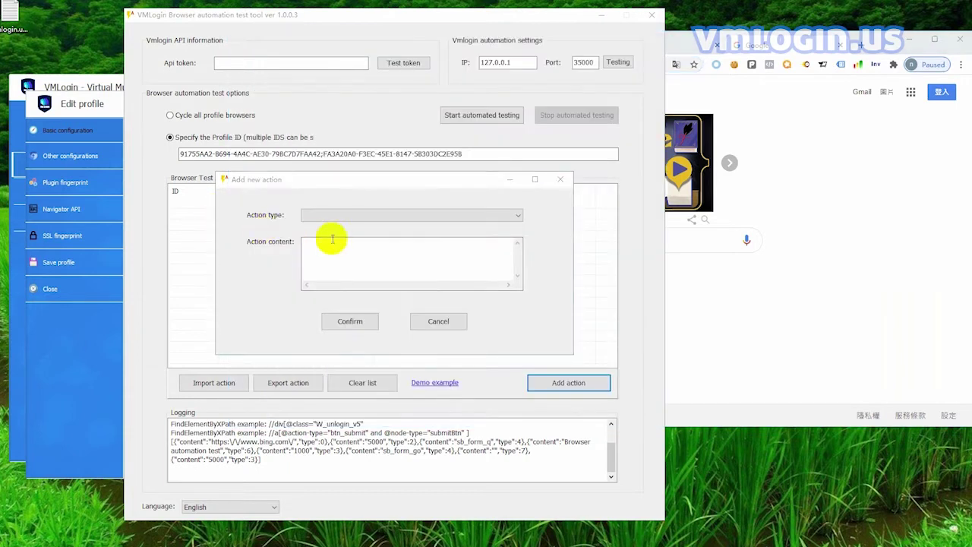
click(341, 216)
click(338, 222)
click(340, 243)
key(ctrl+v)
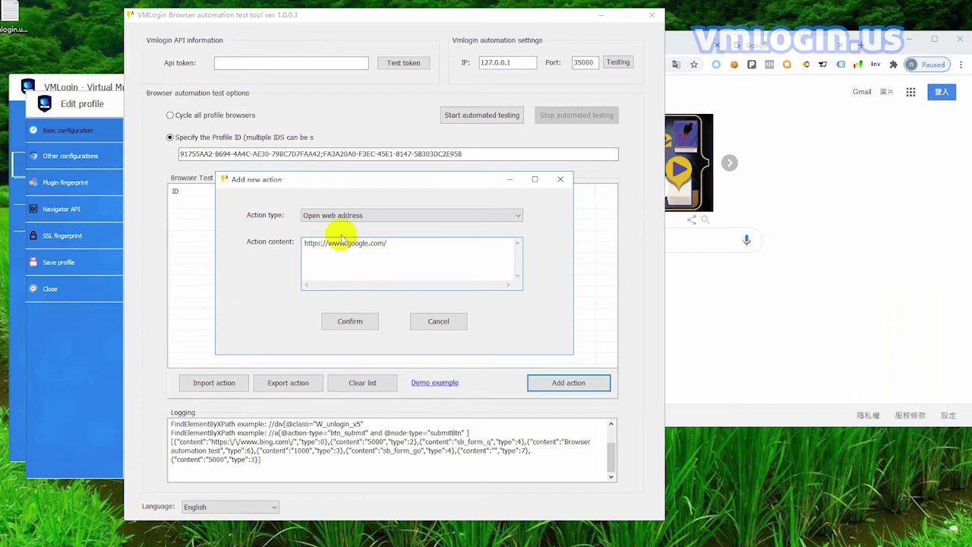
click(342, 322)
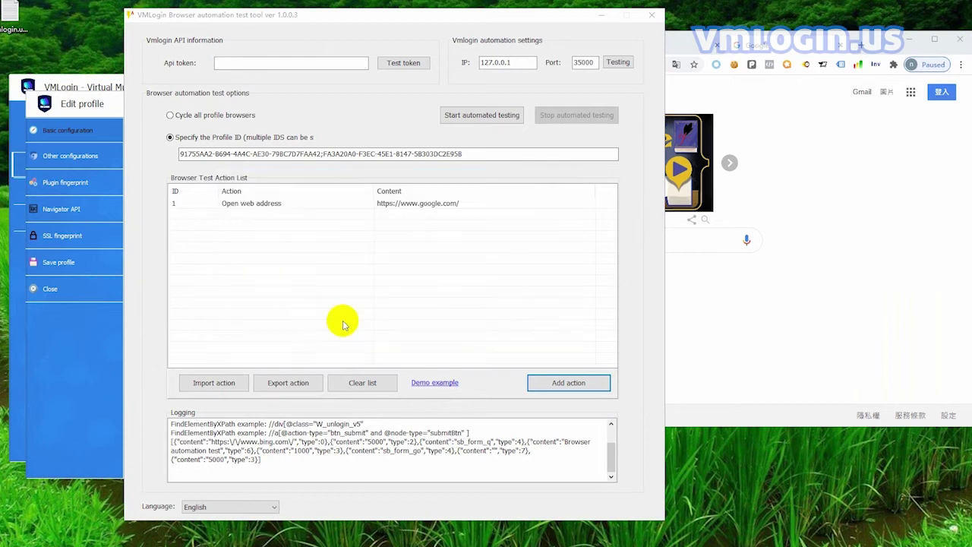
Step: Add a Forced waiting action of 2000 milliseconds to the browser test action list
click(561, 382)
click(369, 214)
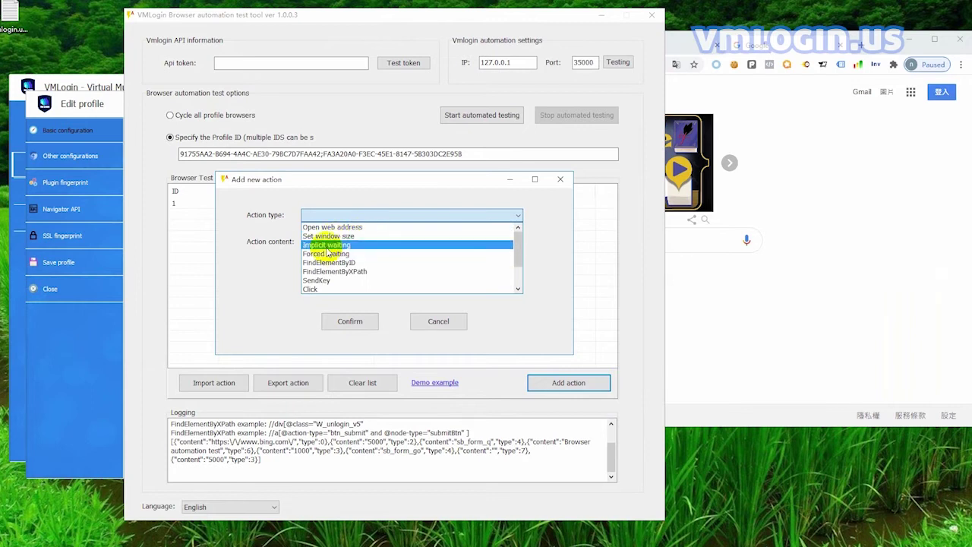
click(326, 253)
text(2000)
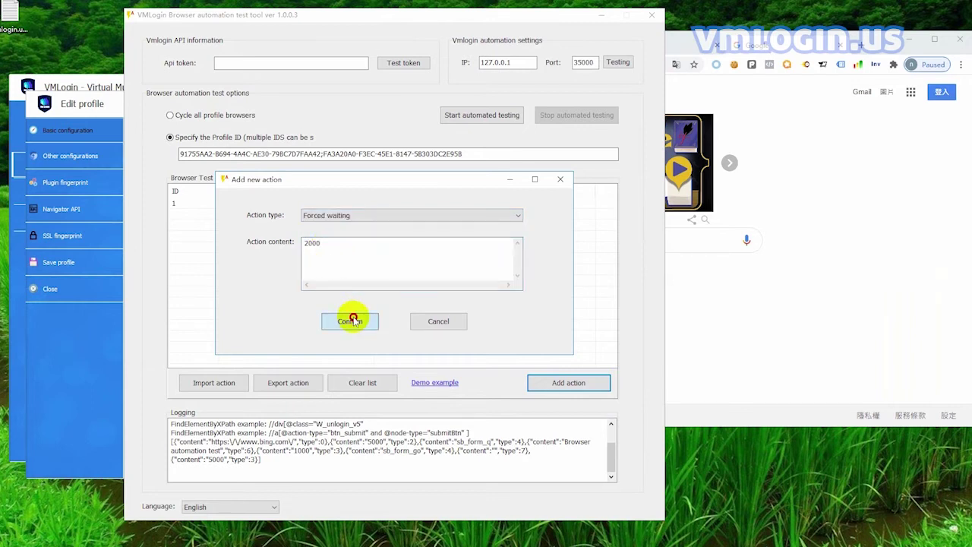
click(349, 321)
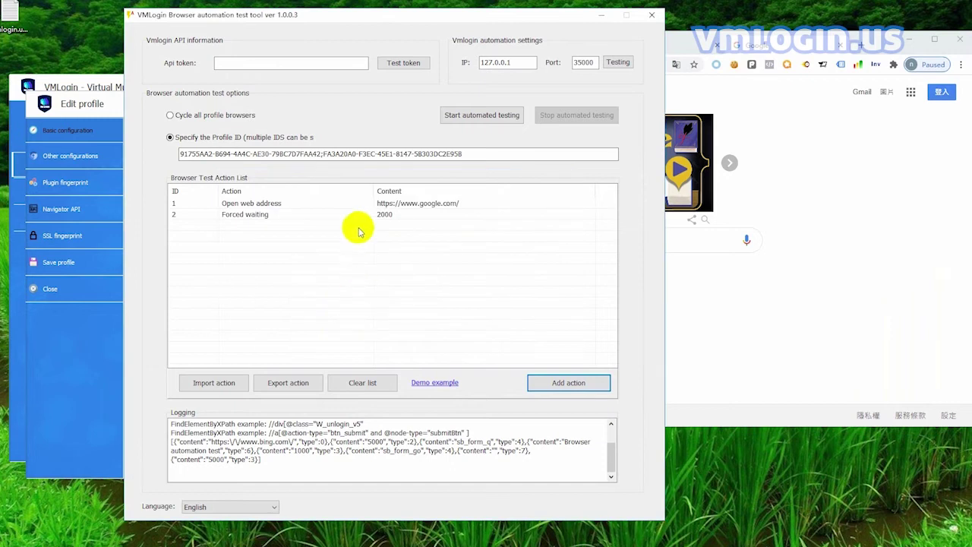
click(565, 384)
click(459, 215)
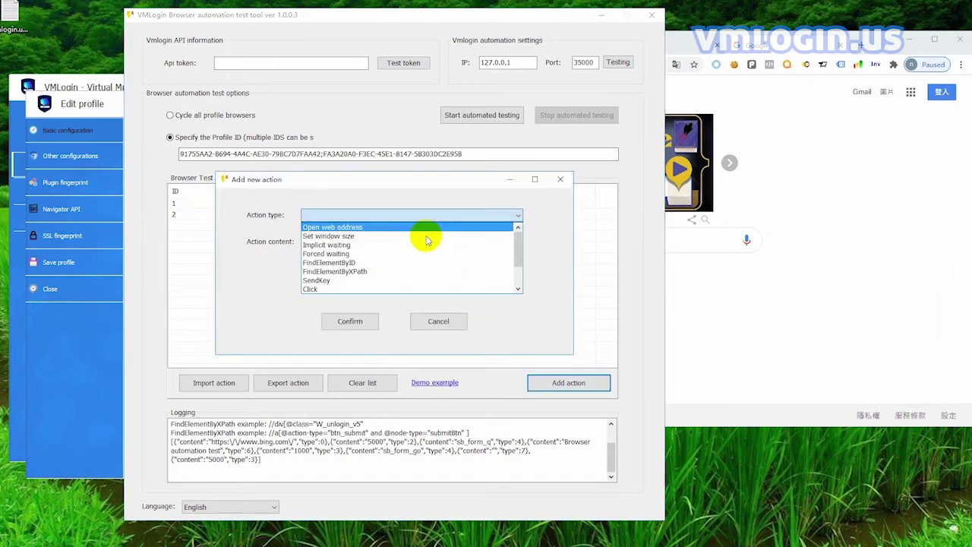
click(380, 275)
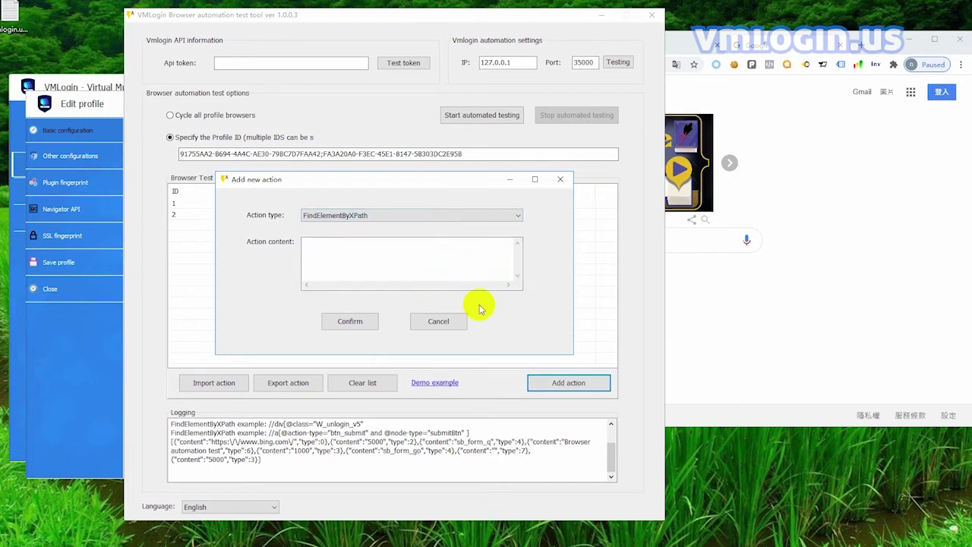
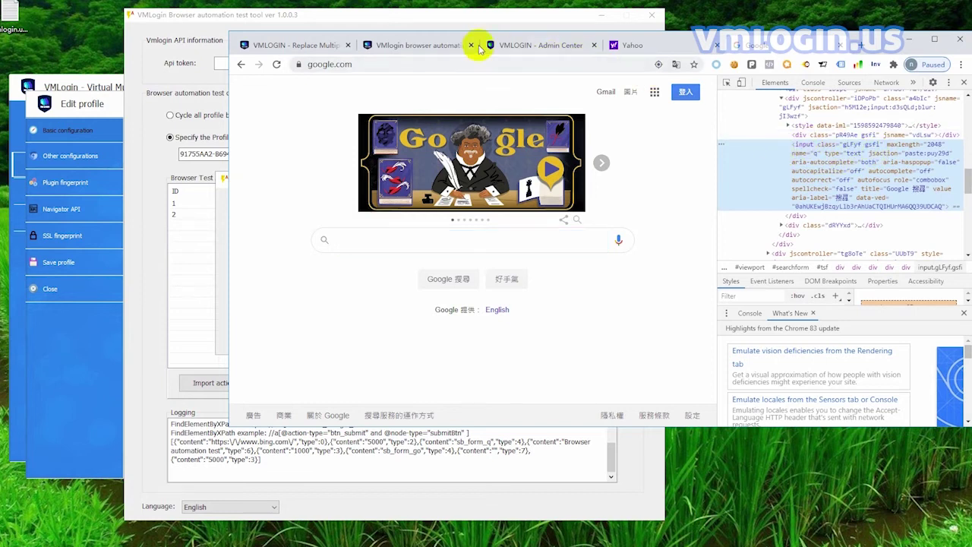
click(410, 44)
click(534, 220)
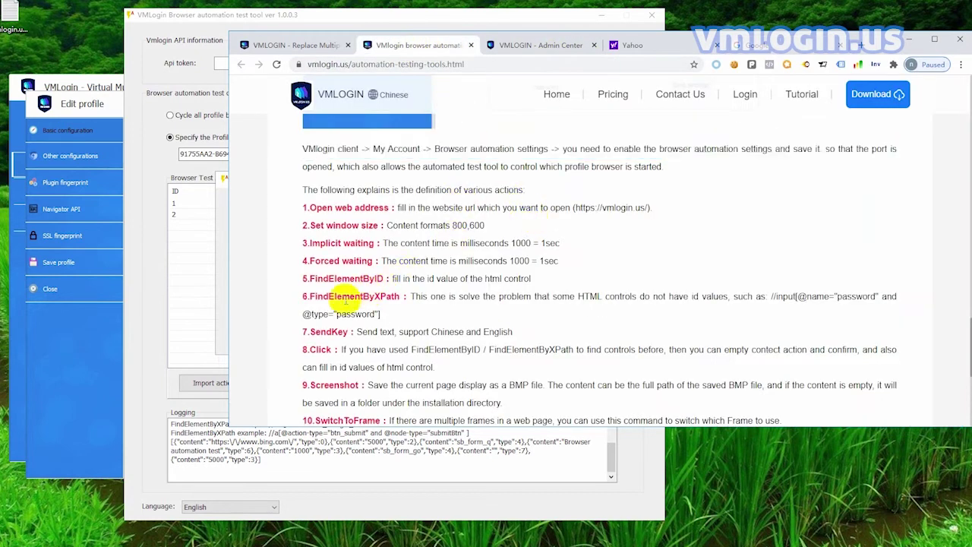
drag(307, 297, 879, 310)
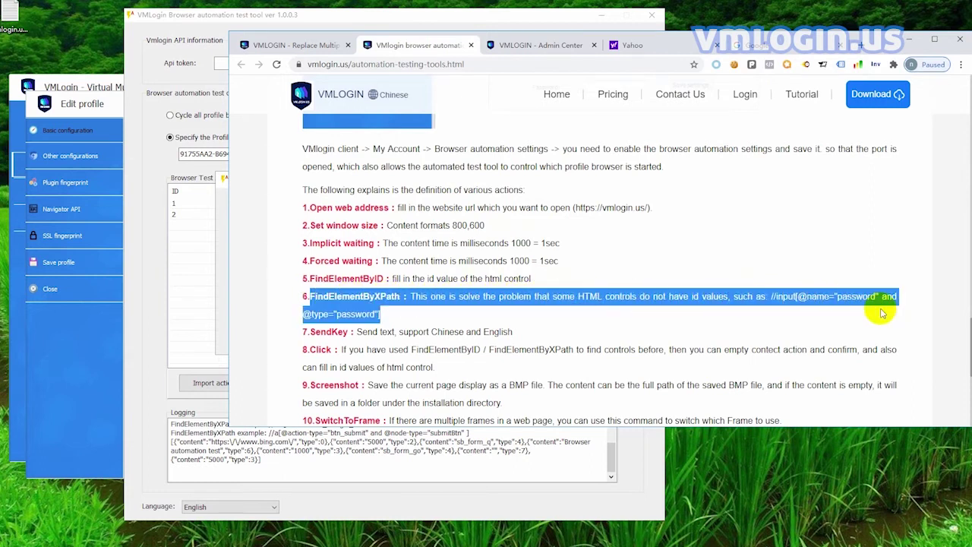
click(802, 296)
drag(771, 296, 436, 312)
key(ctrl+c)
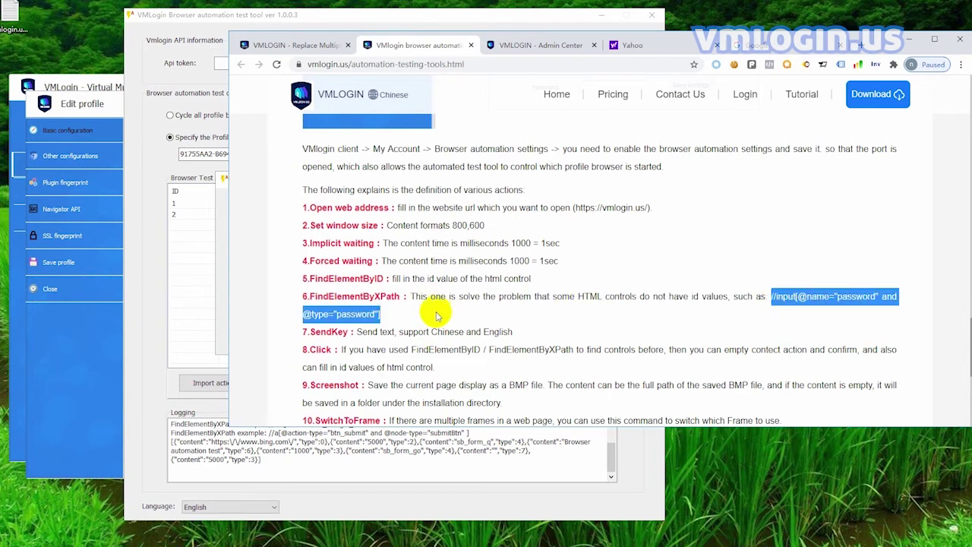
click(218, 266)
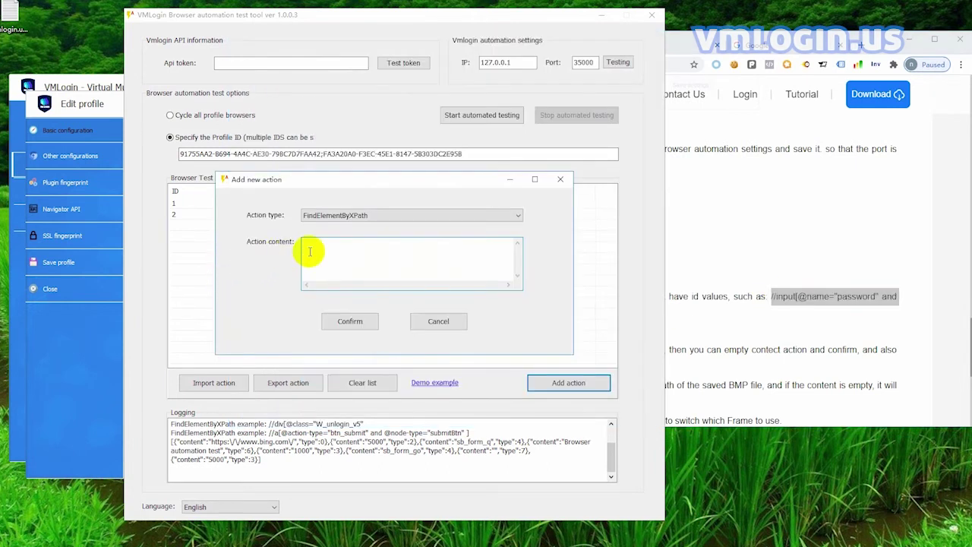
click(310, 251)
key(ctrl+v)
drag(361, 243, 389, 243)
text(q)
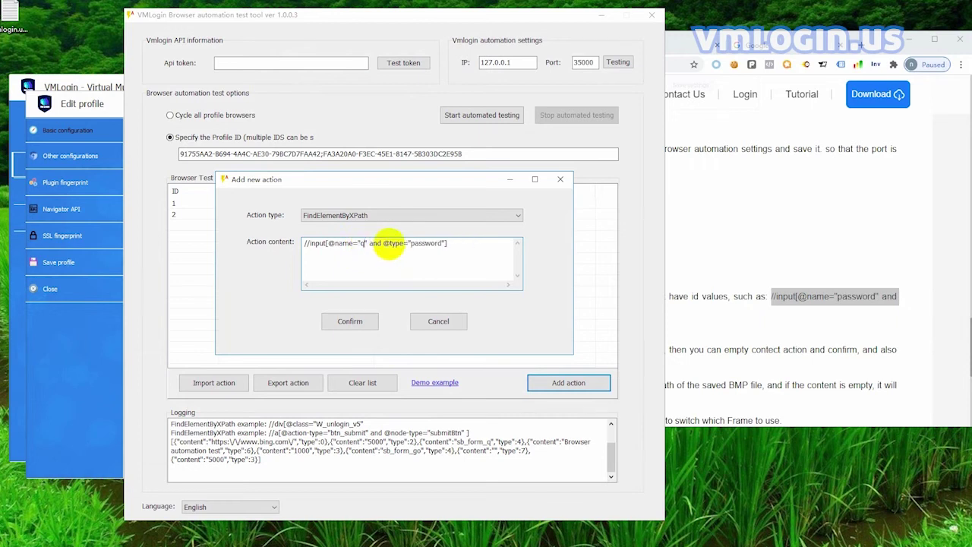
drag(410, 243, 434, 243)
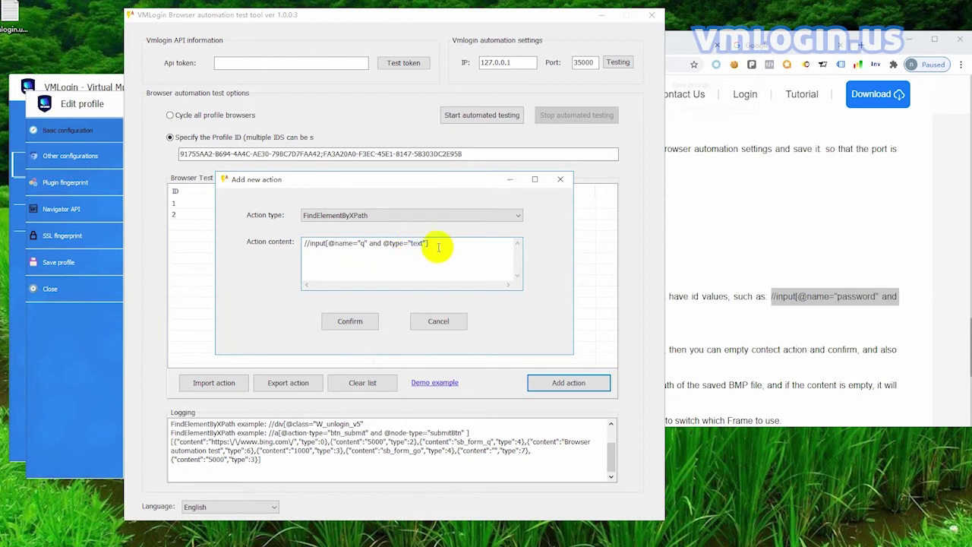
click(370, 320)
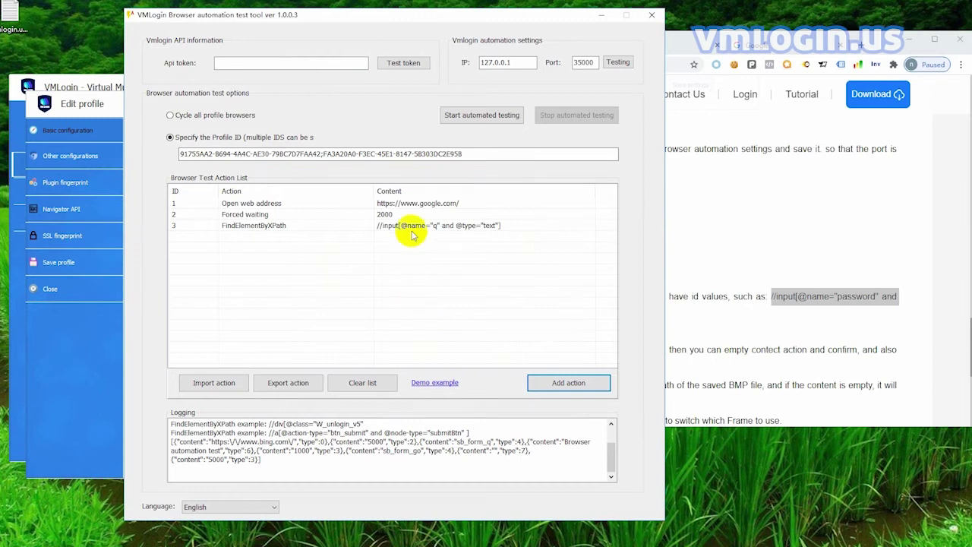
Step: Add a SendKey action containing the search text for the Google search field
click(568, 382)
click(366, 217)
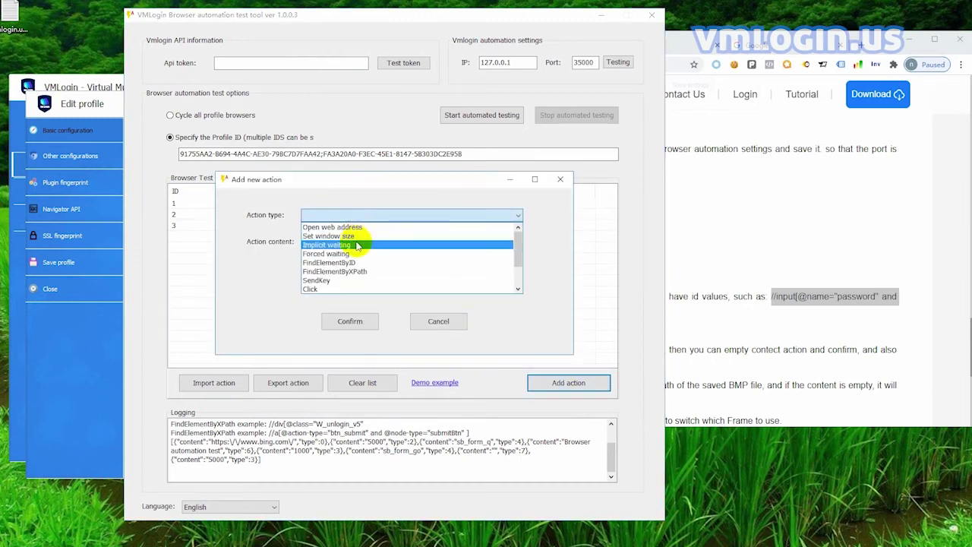
click(340, 281)
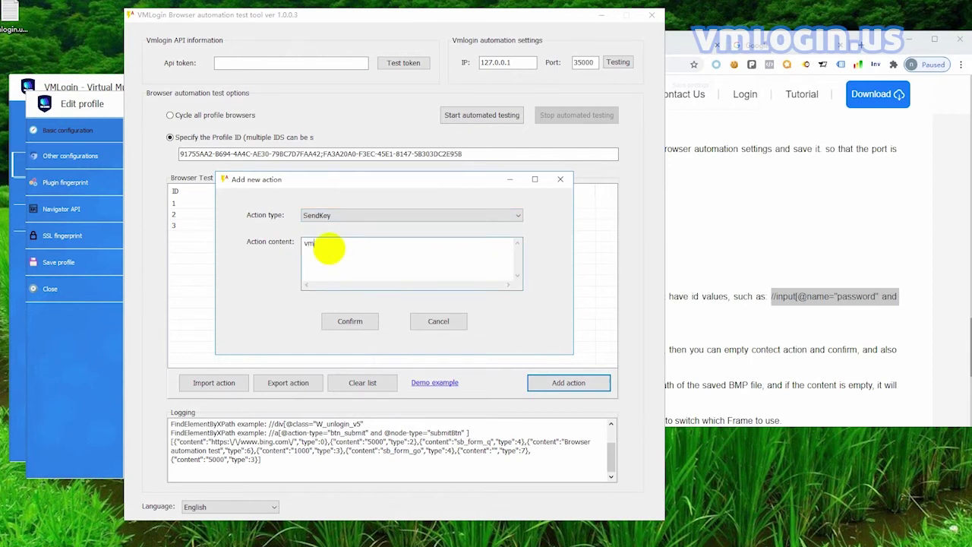
click(349, 320)
Step: Add a Forced waiting action of 3000 milliseconds after the SendKey action
click(549, 380)
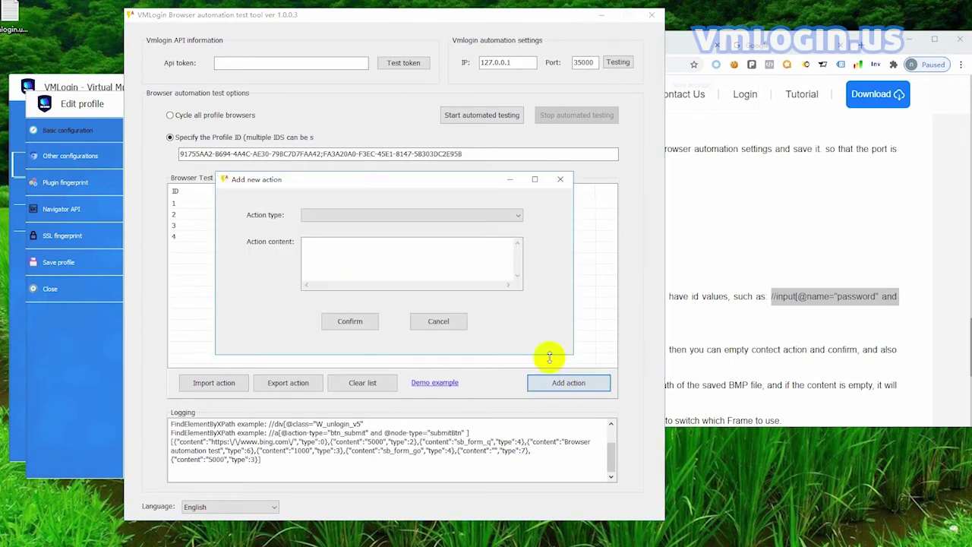
click(423, 217)
click(388, 256)
click(384, 259)
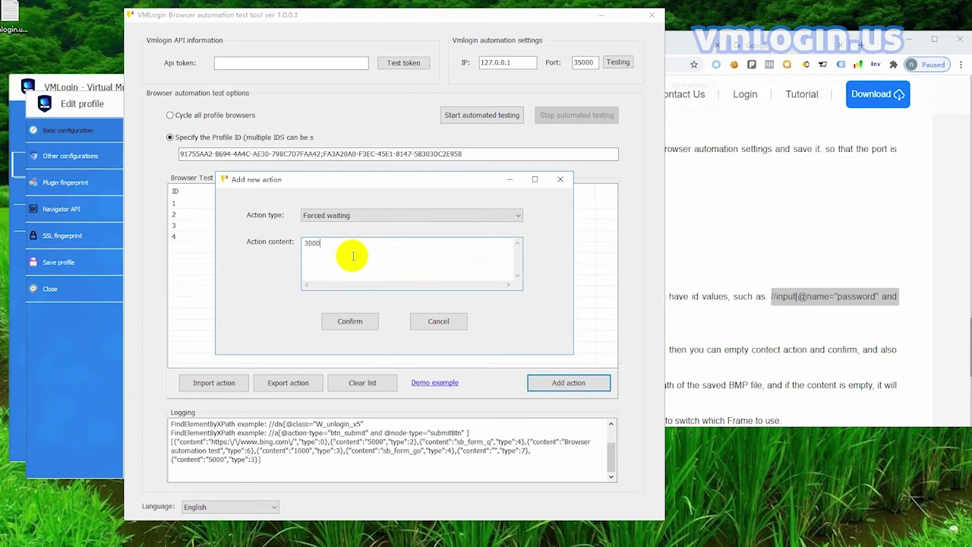
click(371, 317)
Step: Start another FindElementByXPath action and inspect the Google search button's HTML in the browser to get its name and type attributes
click(543, 375)
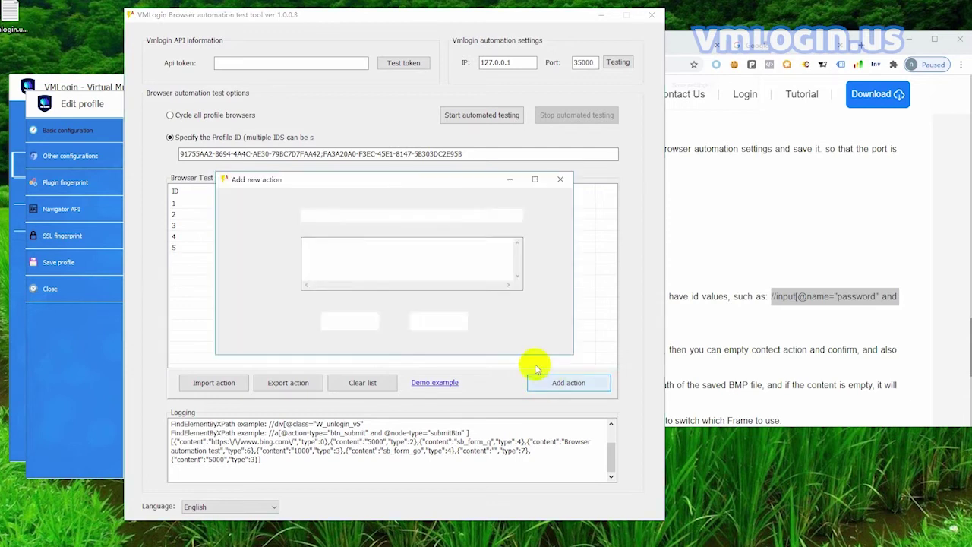
click(428, 217)
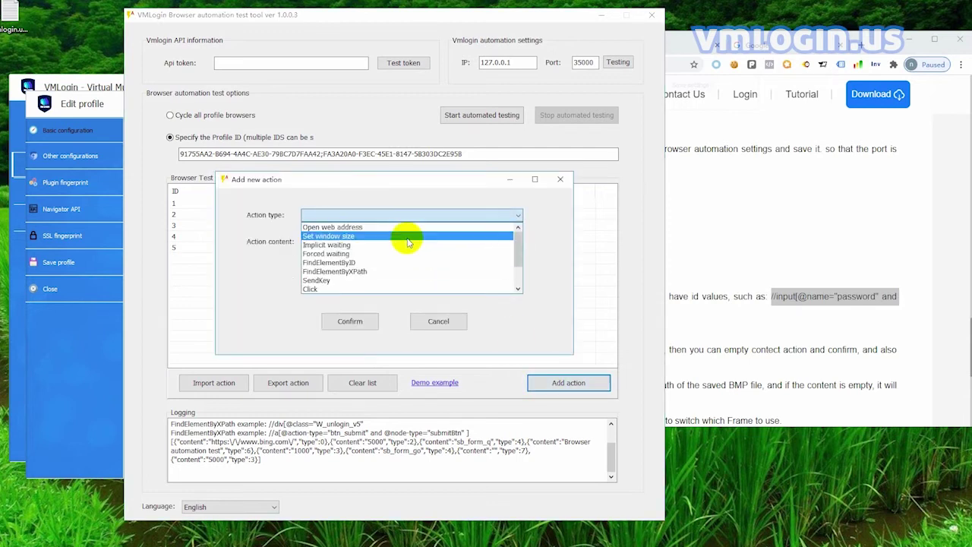
click(382, 269)
click(358, 260)
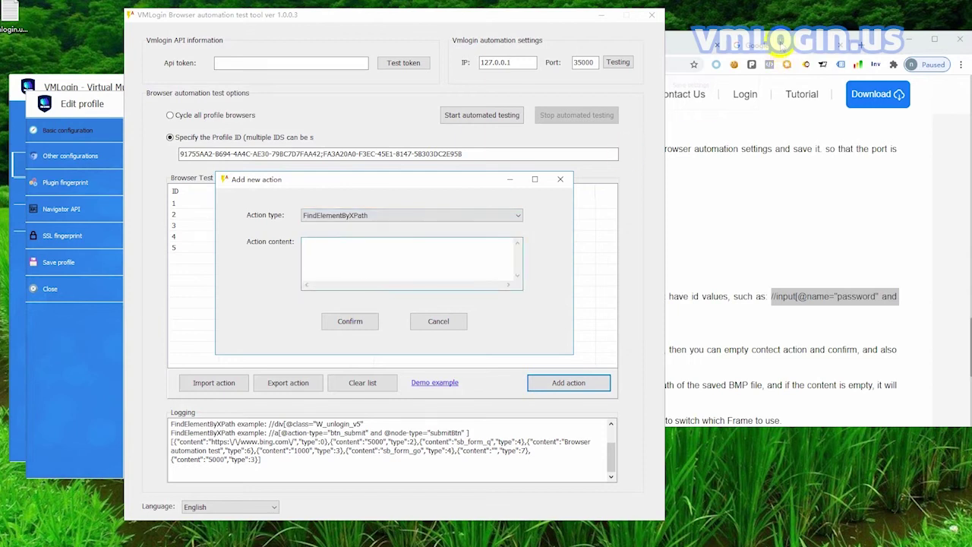
click(690, 91)
click(728, 83)
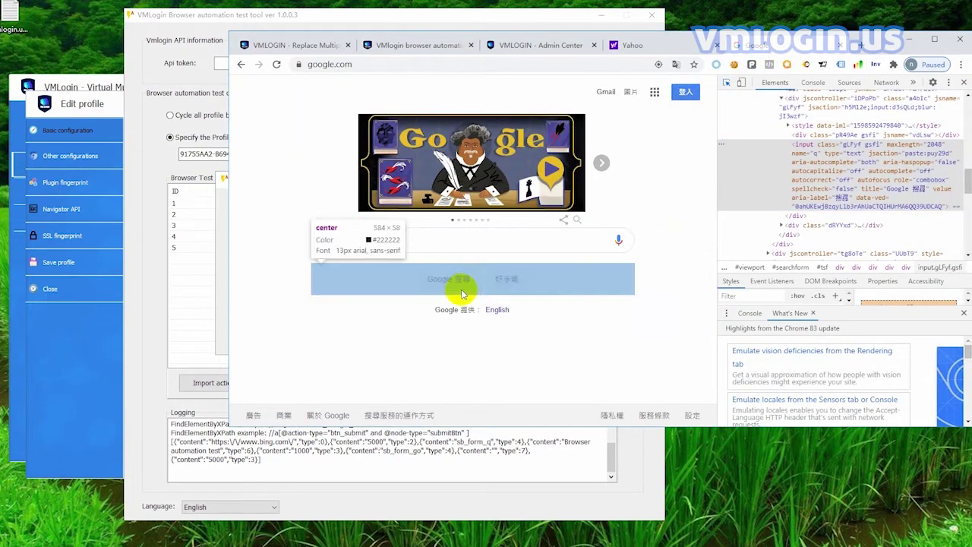
click(446, 279)
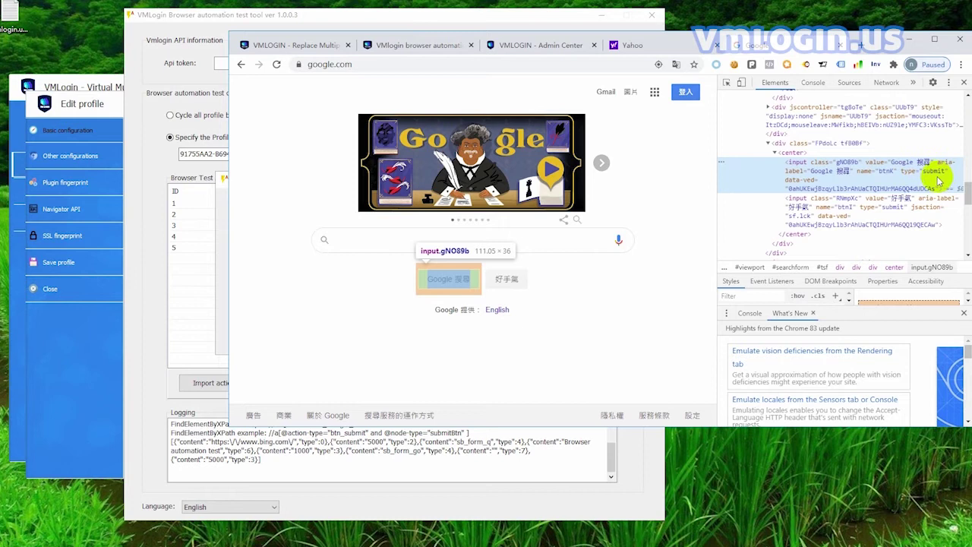
click(425, 46)
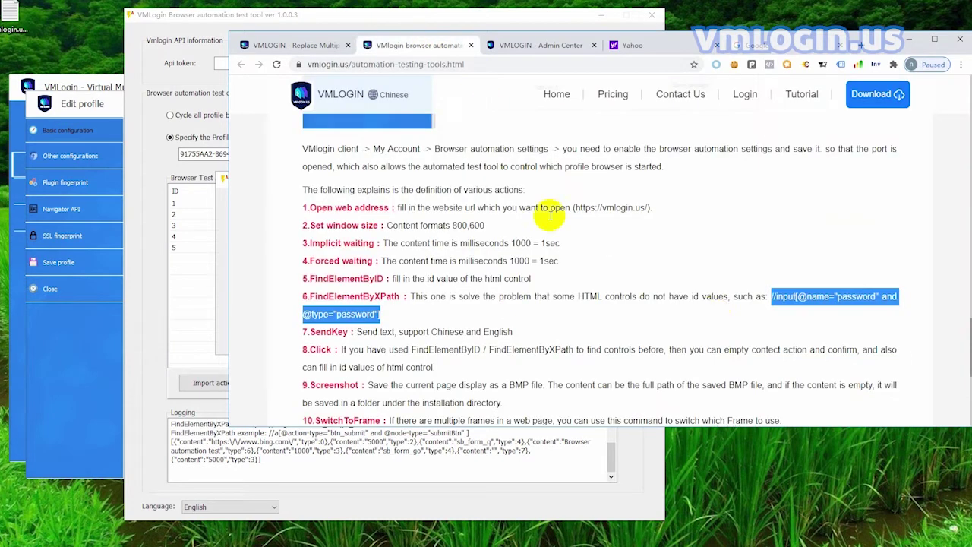
drag(763, 304, 385, 312)
key(ctrl+c)
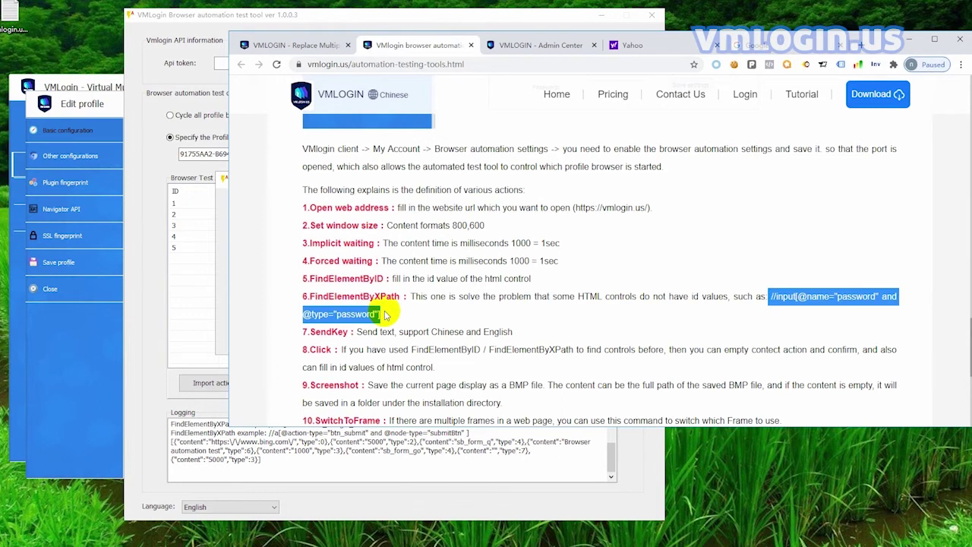
click(223, 272)
click(318, 255)
key(ctrl+v)
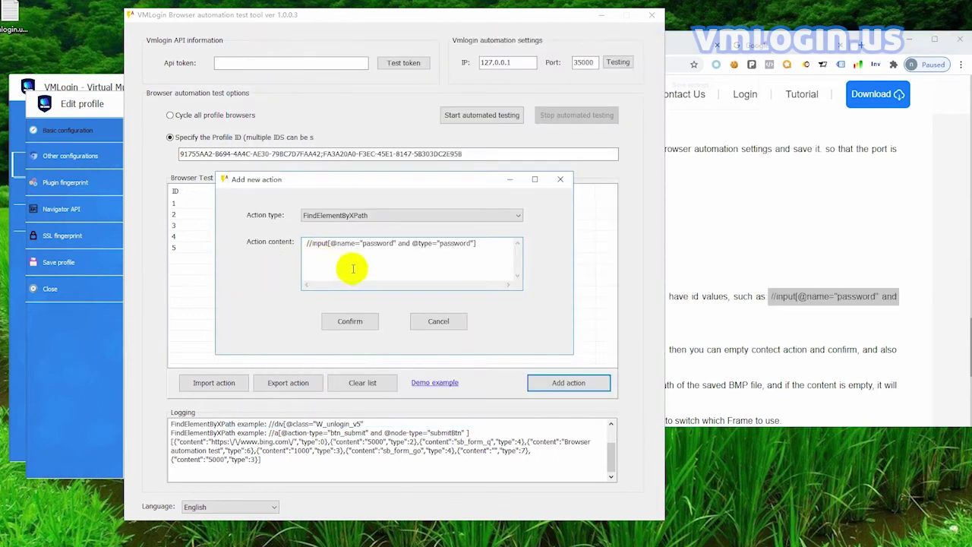
drag(370, 244, 392, 244)
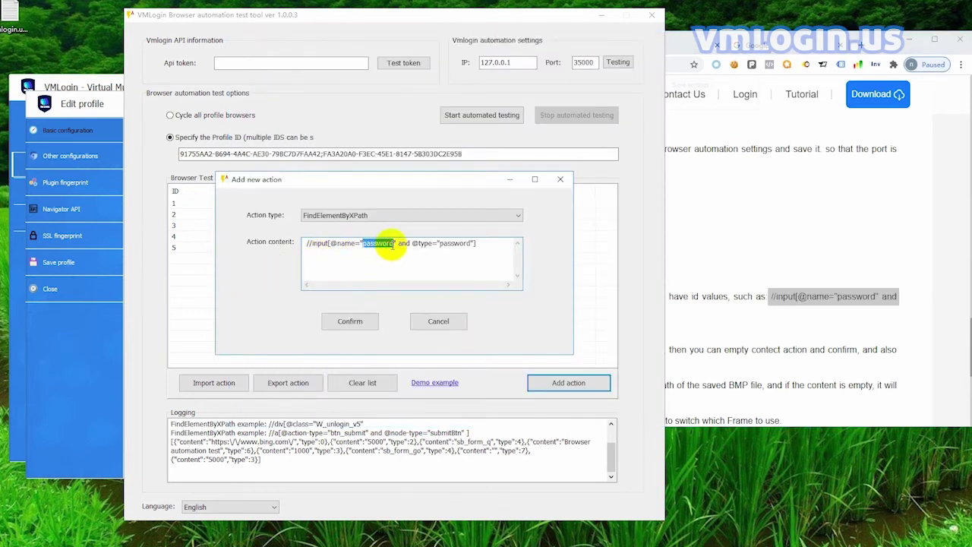
text(btnK)
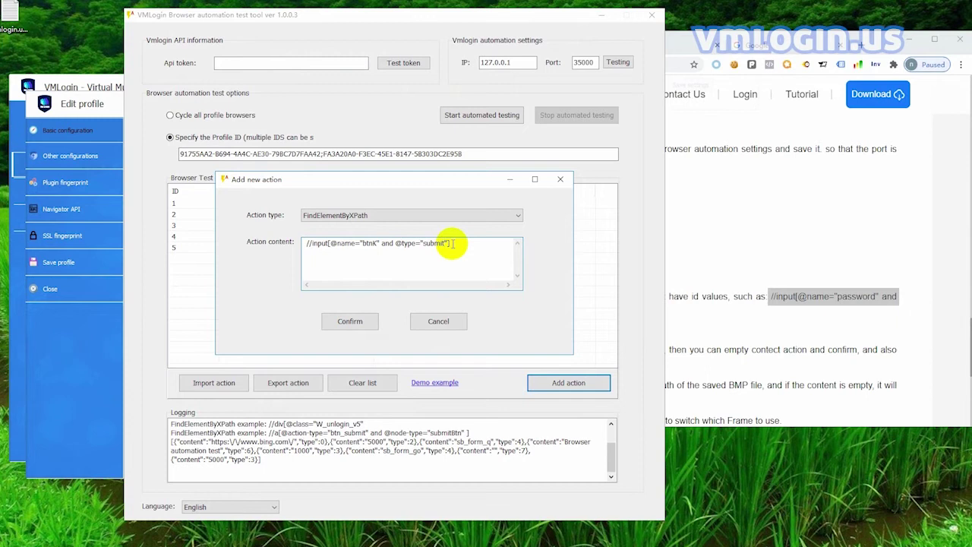
click(353, 321)
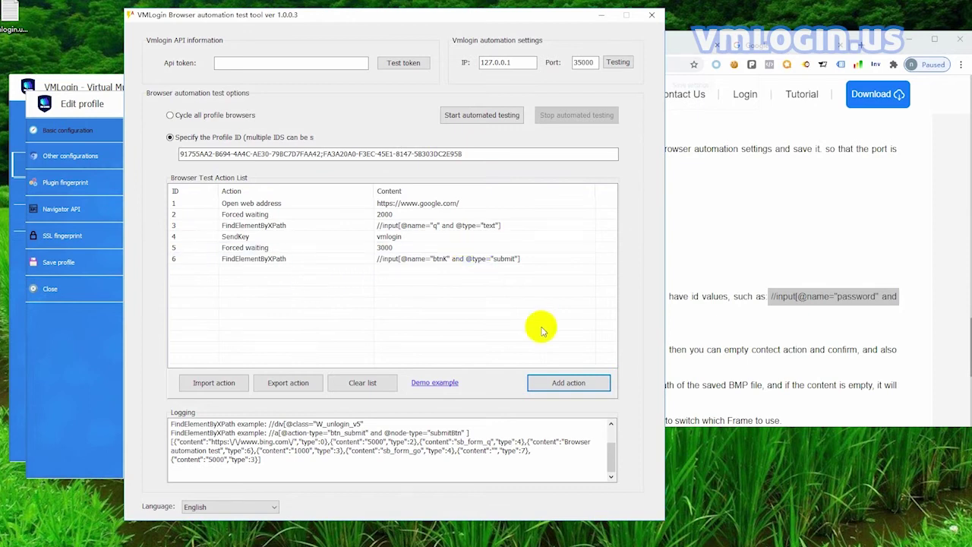
Step: Add a Click action with empty content after the search button's FindElementByXPath action
click(564, 382)
click(414, 216)
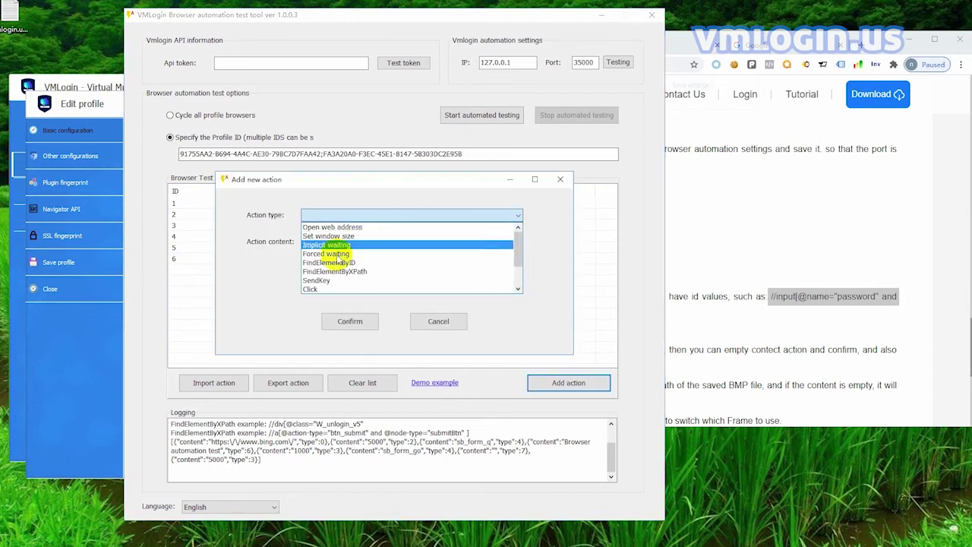
click(313, 289)
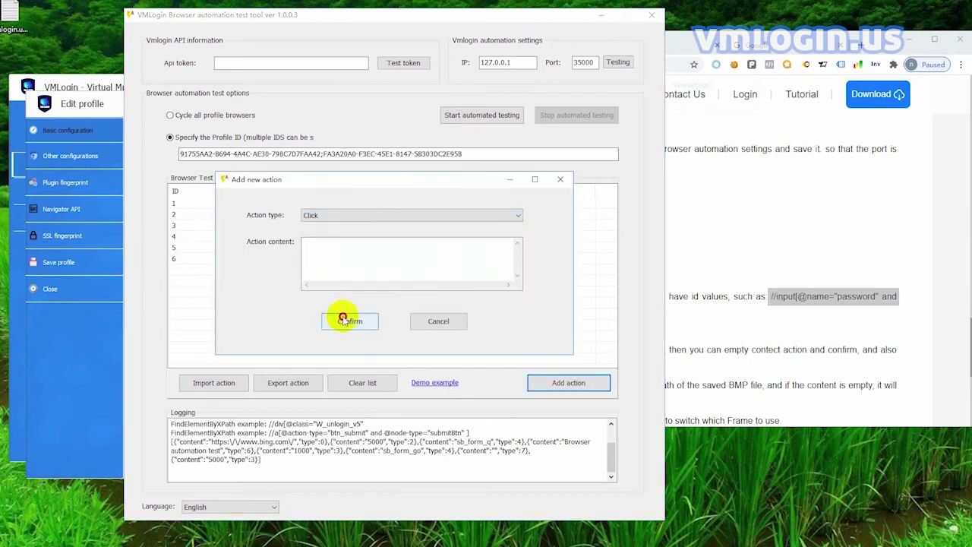
click(339, 321)
Step: Add a Forced waiting action of 2000 milliseconds after the Click action and start the automated testing
click(565, 384)
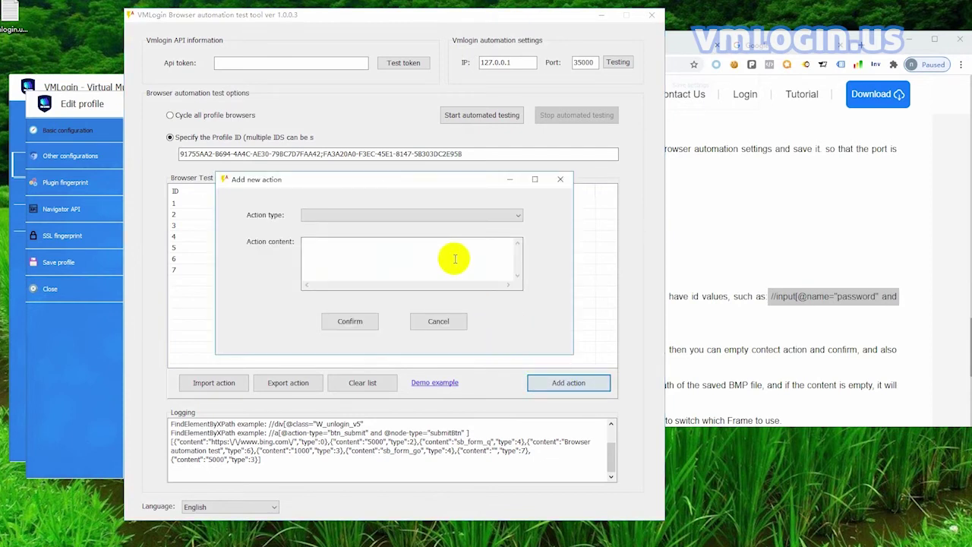
click(420, 216)
scroll(384, 268, down, 1)
scroll(384, 268, up, 1)
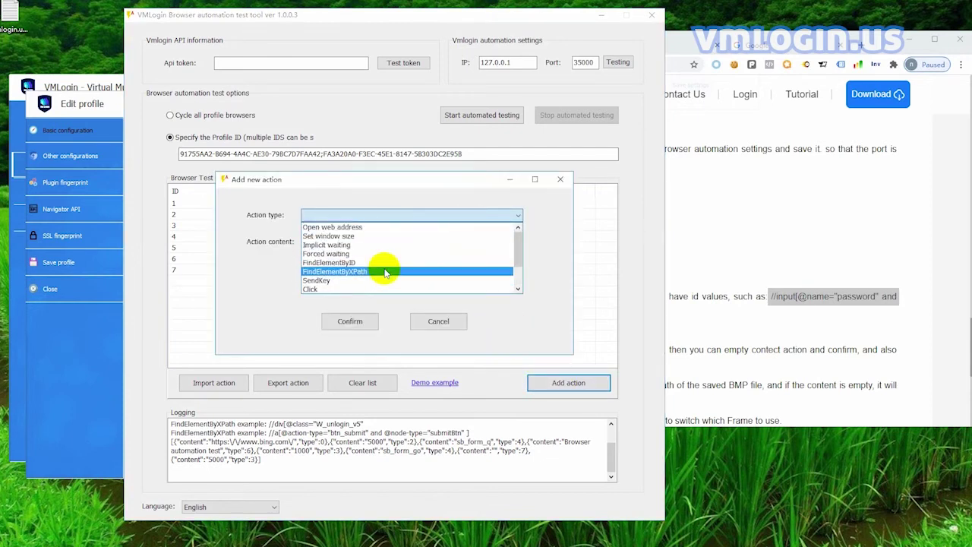
click(322, 255)
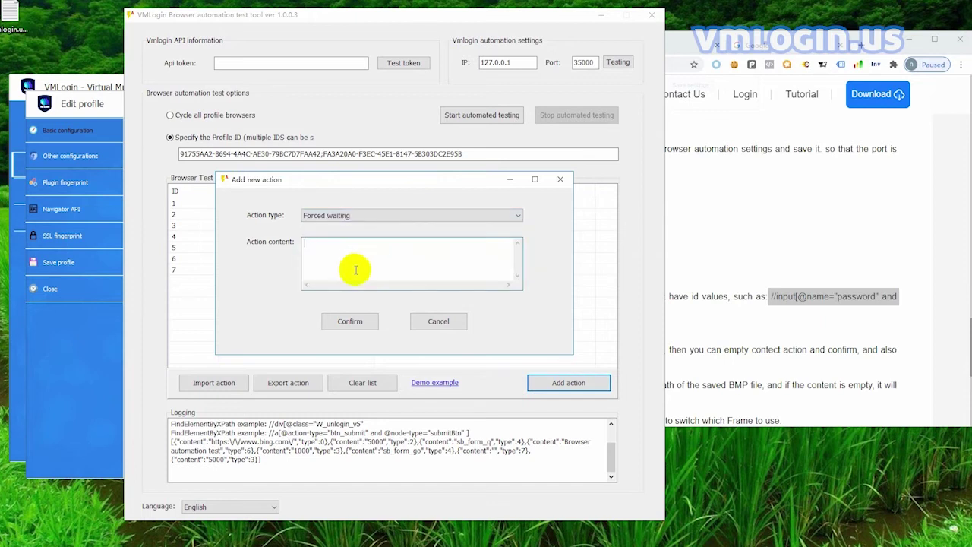
text(2000)
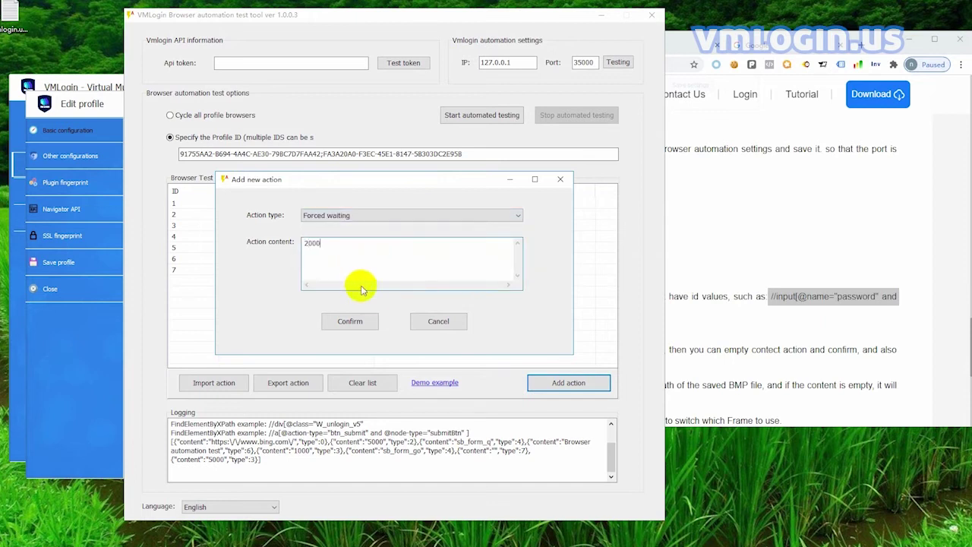
click(355, 321)
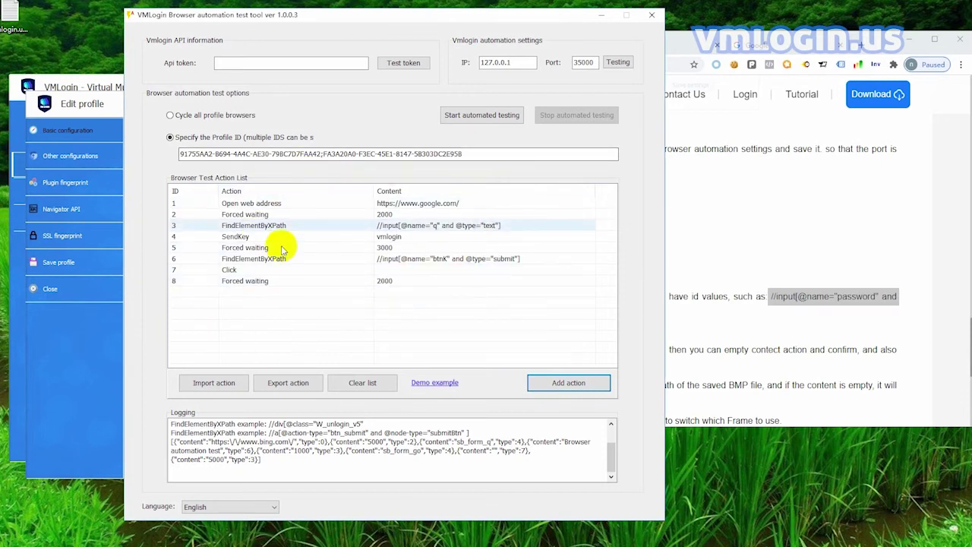
click(467, 118)
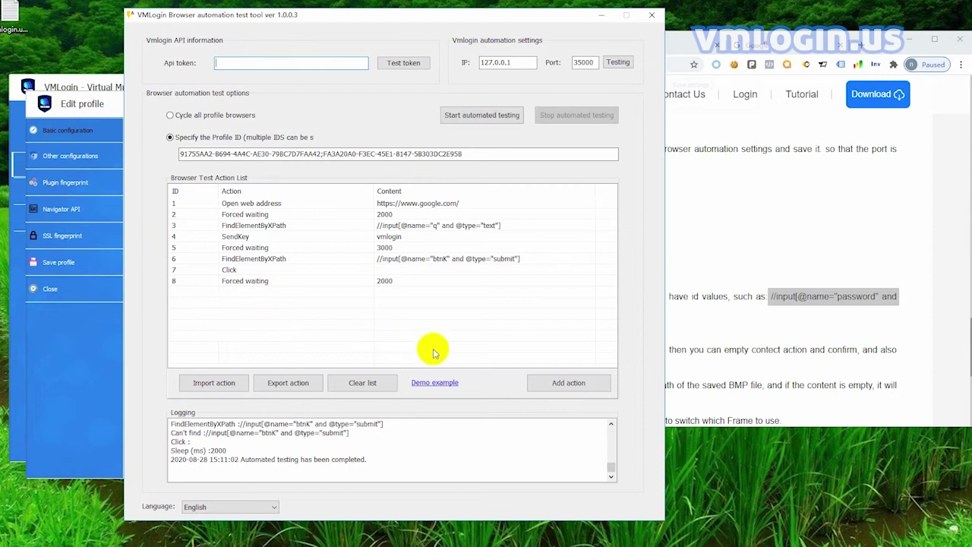
click(554, 384)
click(440, 217)
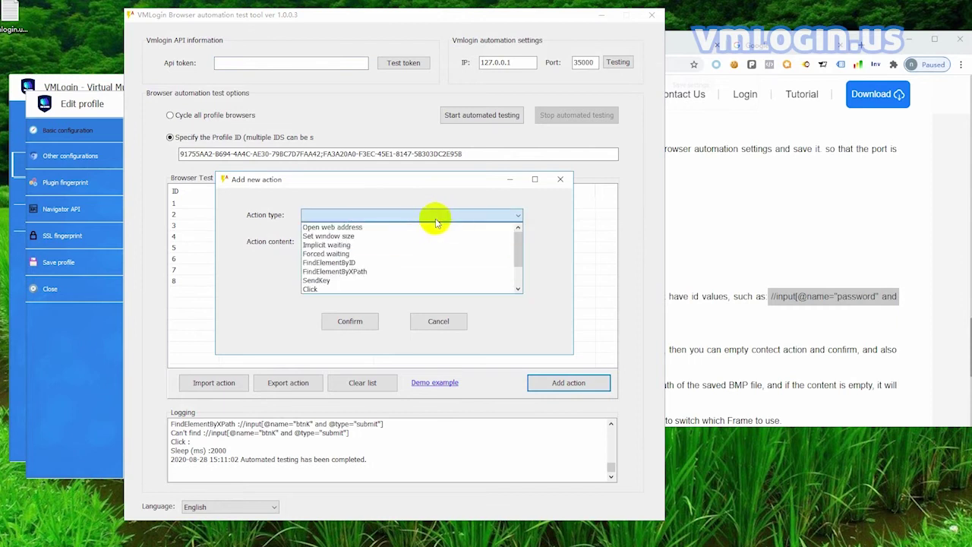
click(380, 227)
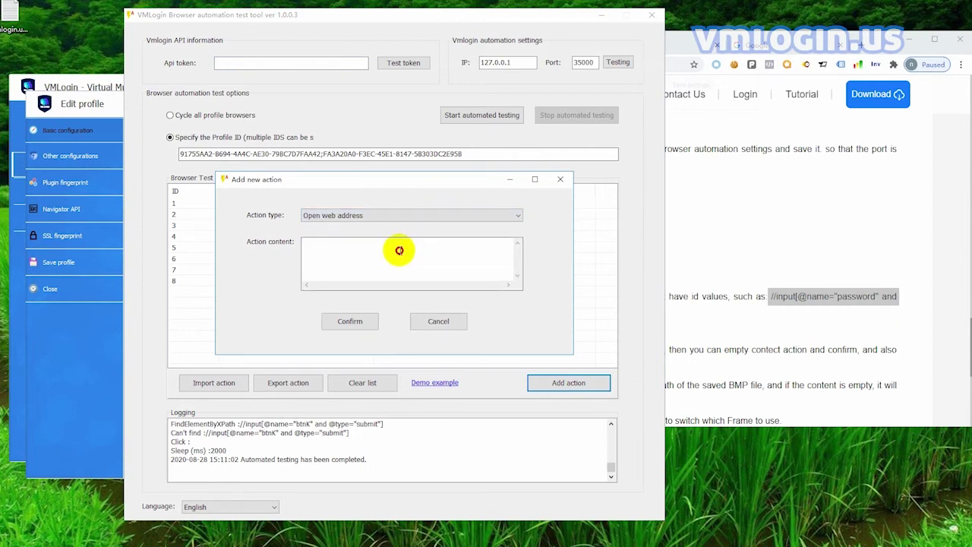
click(678, 43)
click(375, 67)
key(ctrl+c)
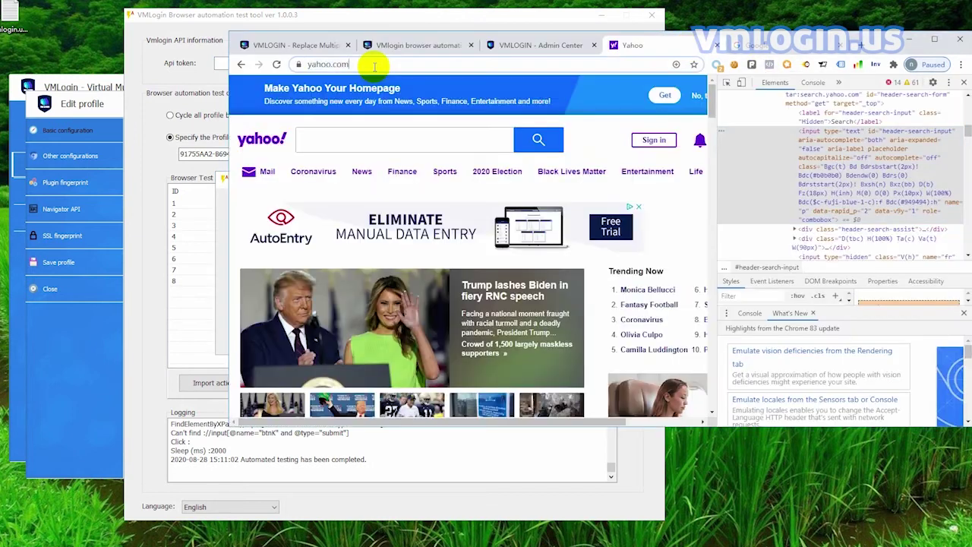
click(219, 219)
key(ctrl+v)
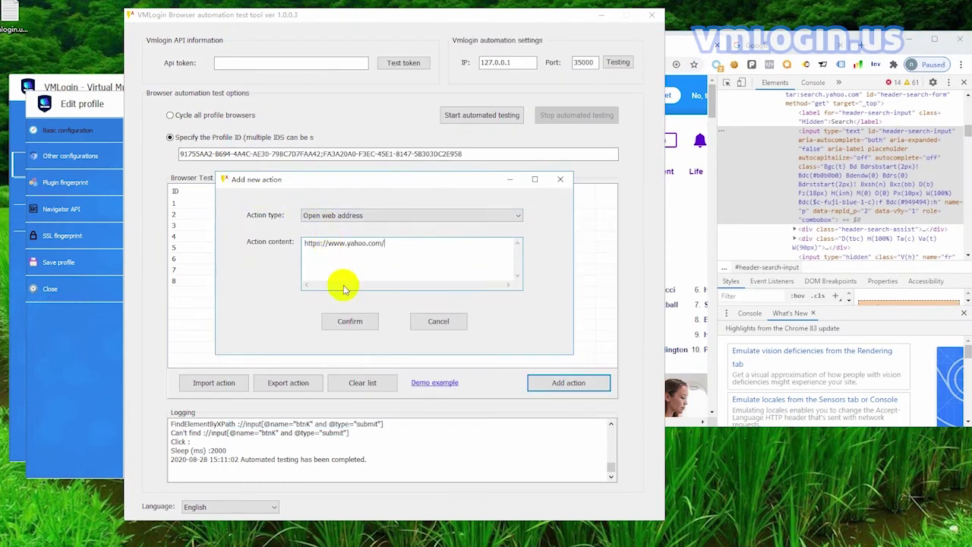
click(348, 320)
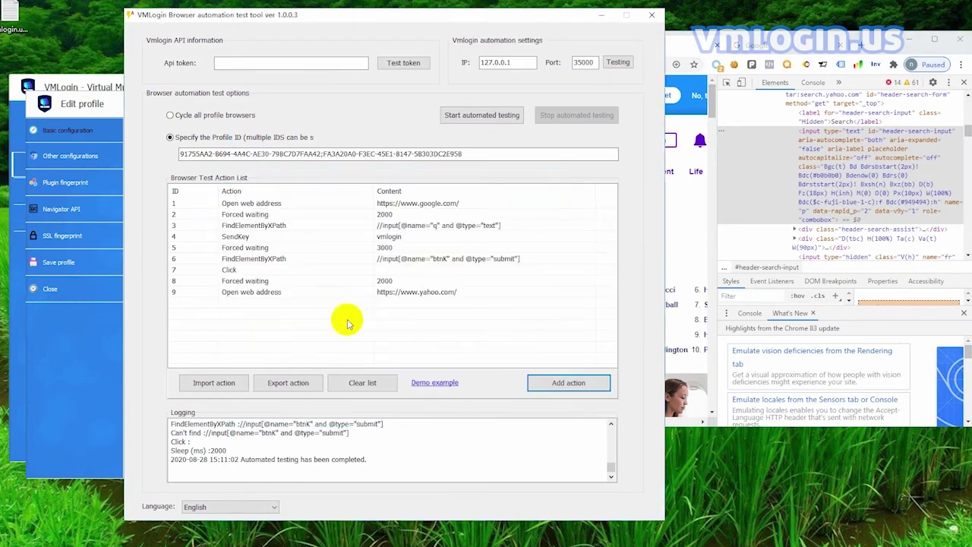
Step: Add a Forced waiting action of 2000 milliseconds after the Yahoo web address action
click(541, 382)
click(422, 216)
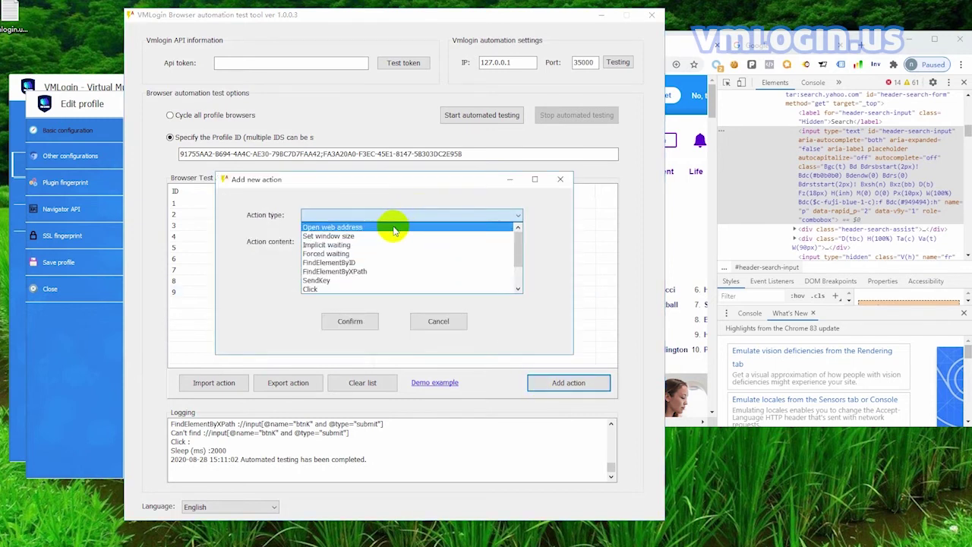
click(380, 254)
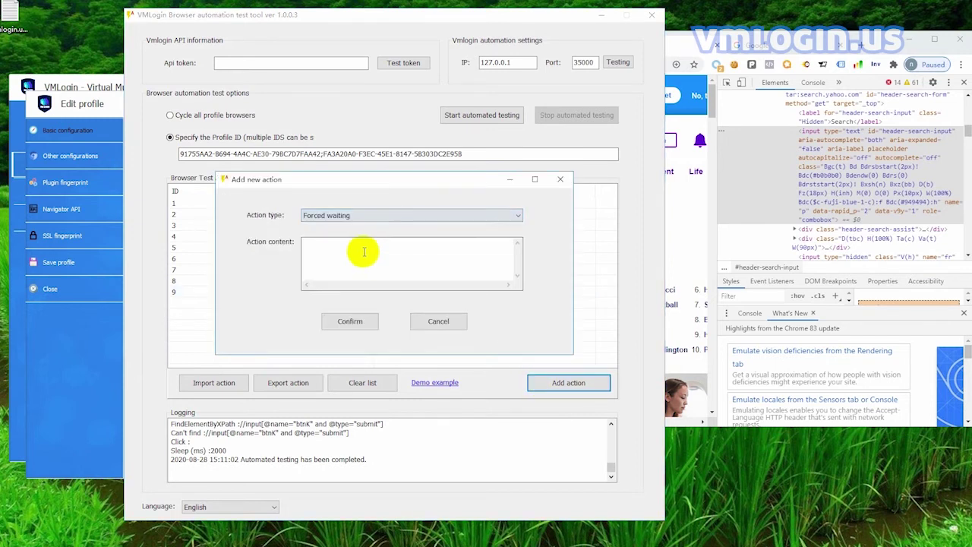
text(2000)
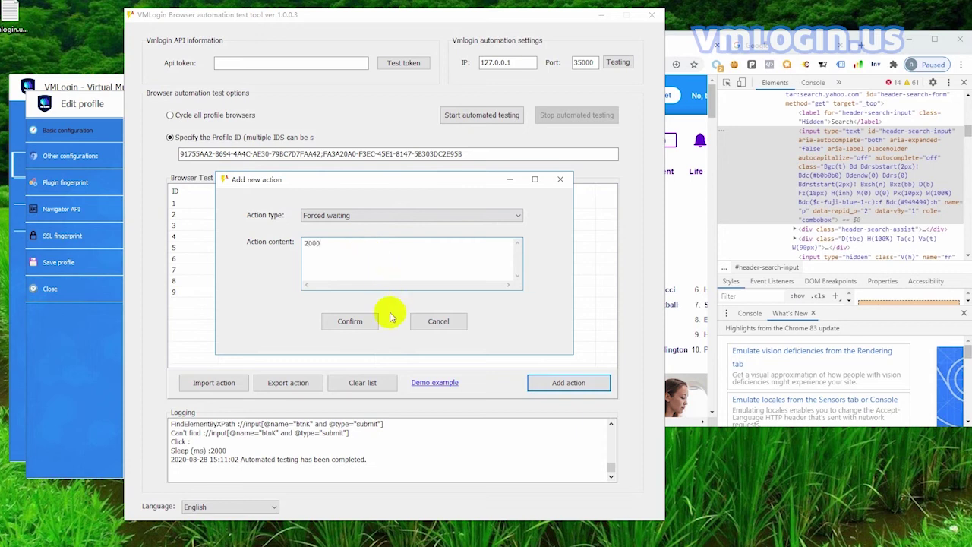
click(351, 321)
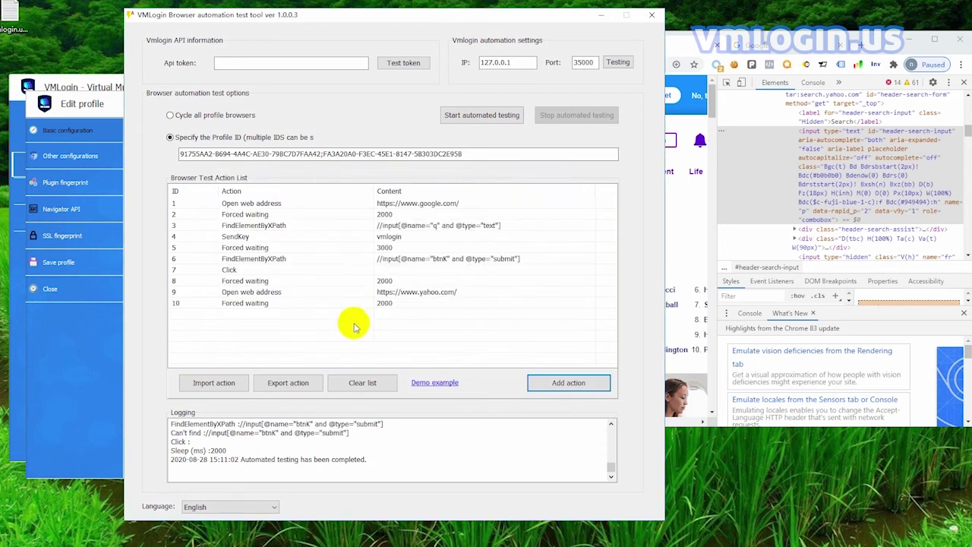
Step: Add a FindElementByID action with the id header-search-input, copied from the Yahoo search box's HTML in the browser
click(562, 383)
click(445, 218)
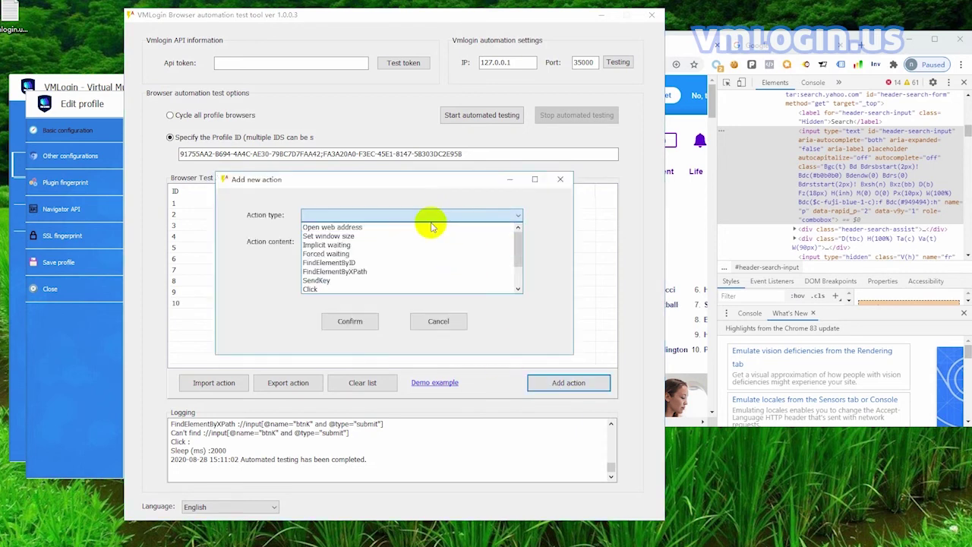
click(324, 263)
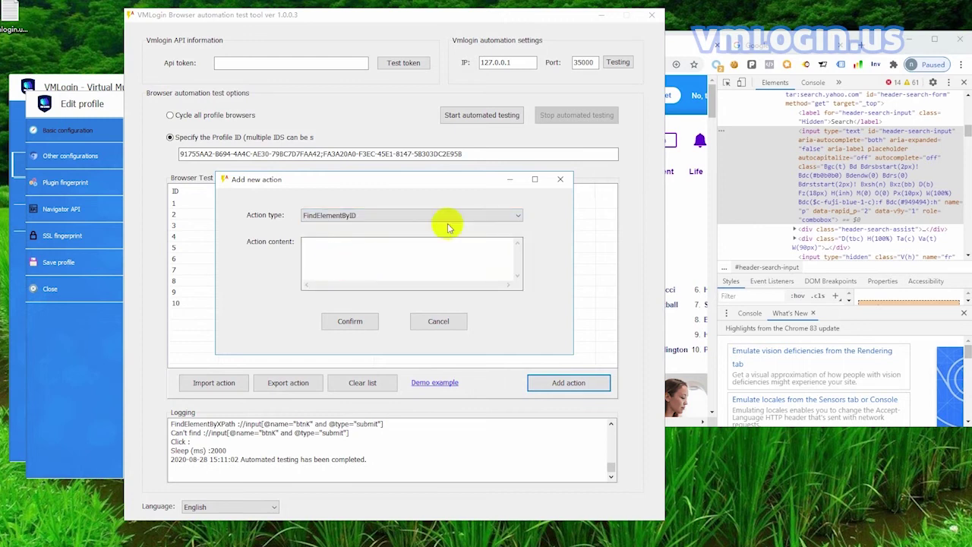
click(731, 88)
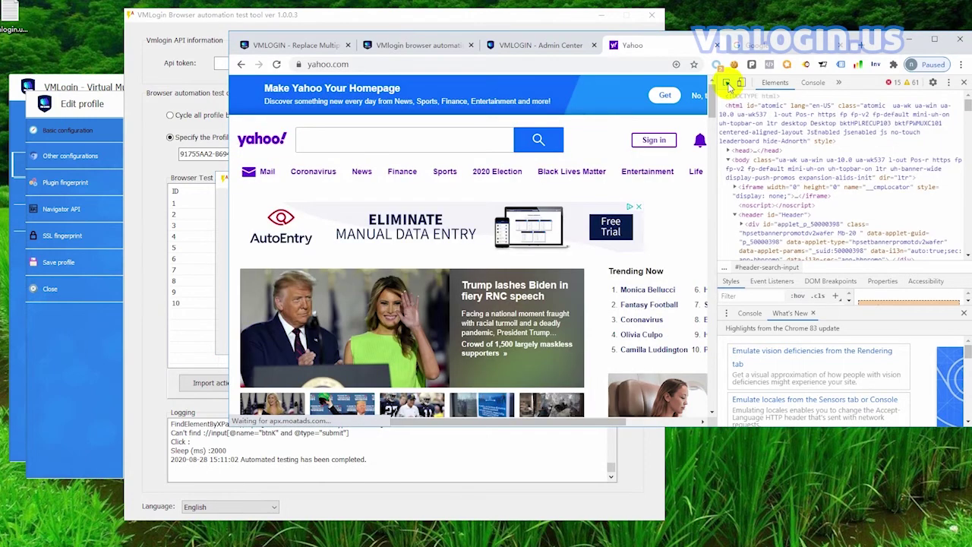
click(480, 141)
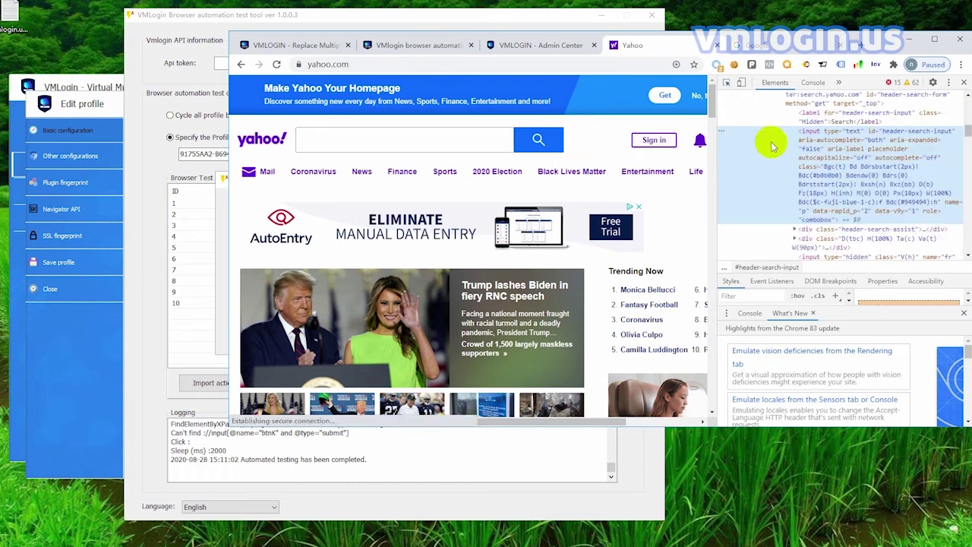
double_click(914, 133)
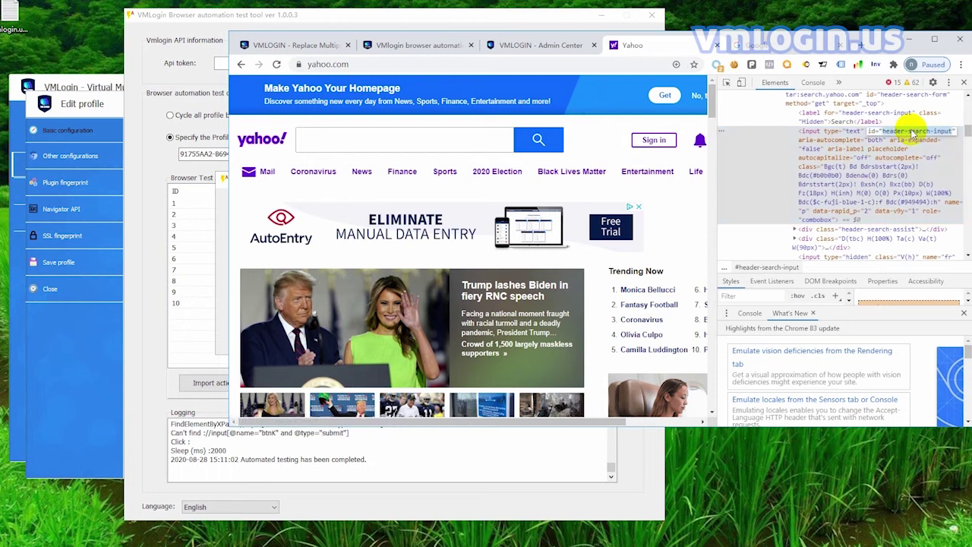
right_click(916, 137)
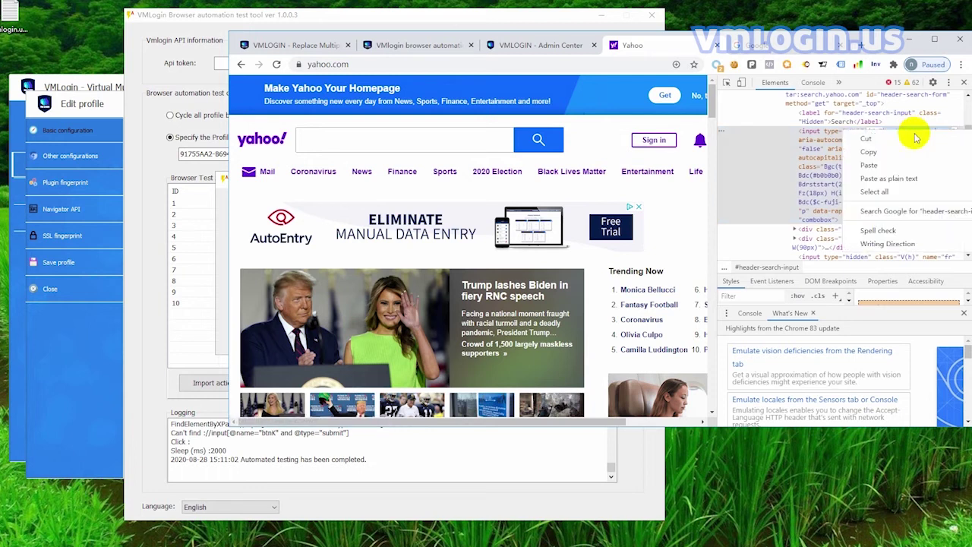
click(871, 153)
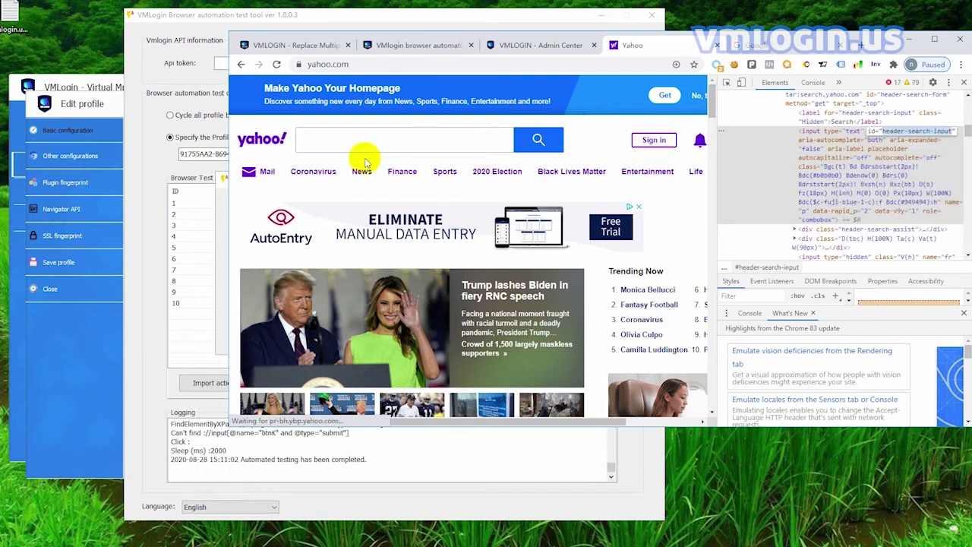
click(225, 209)
click(330, 245)
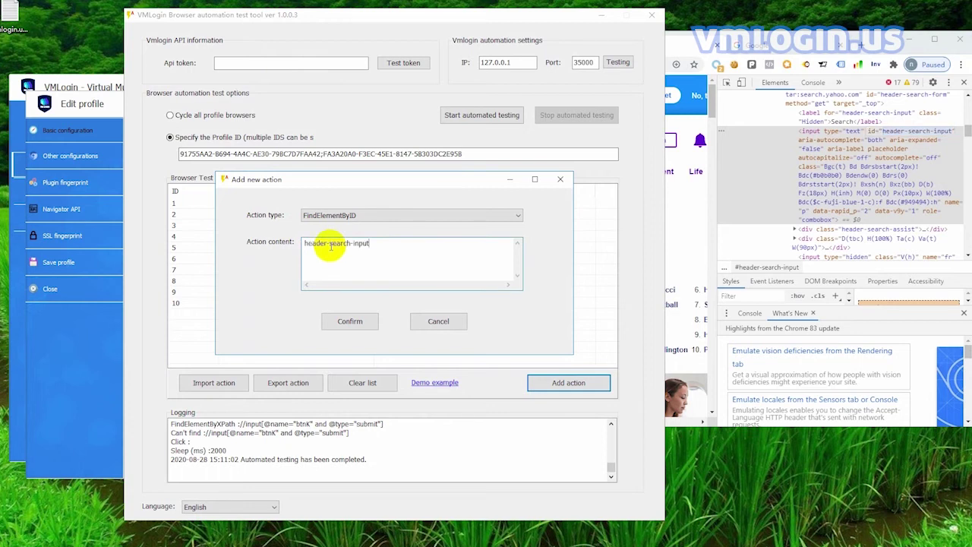
click(343, 320)
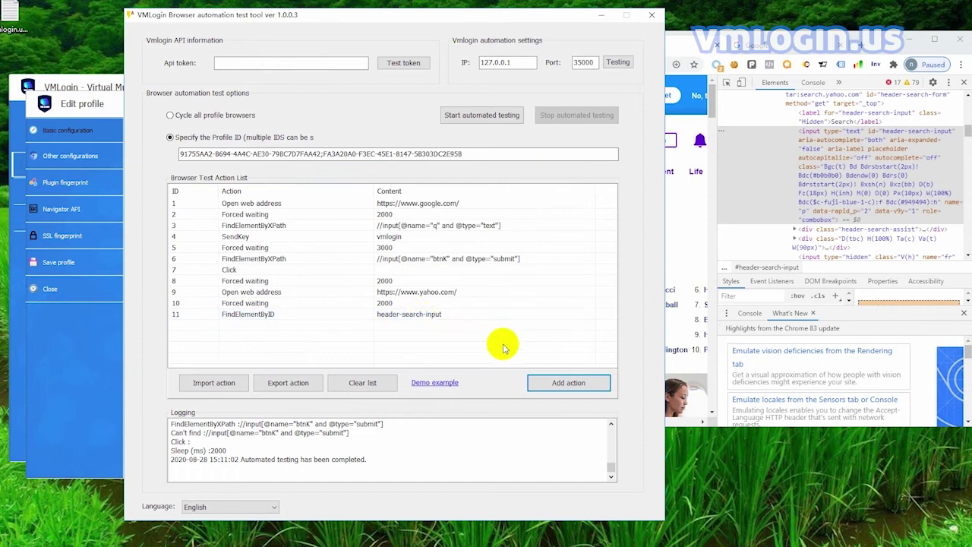
Step: Add a SendKey action with the content vmlogin after the header-search-input action
click(547, 383)
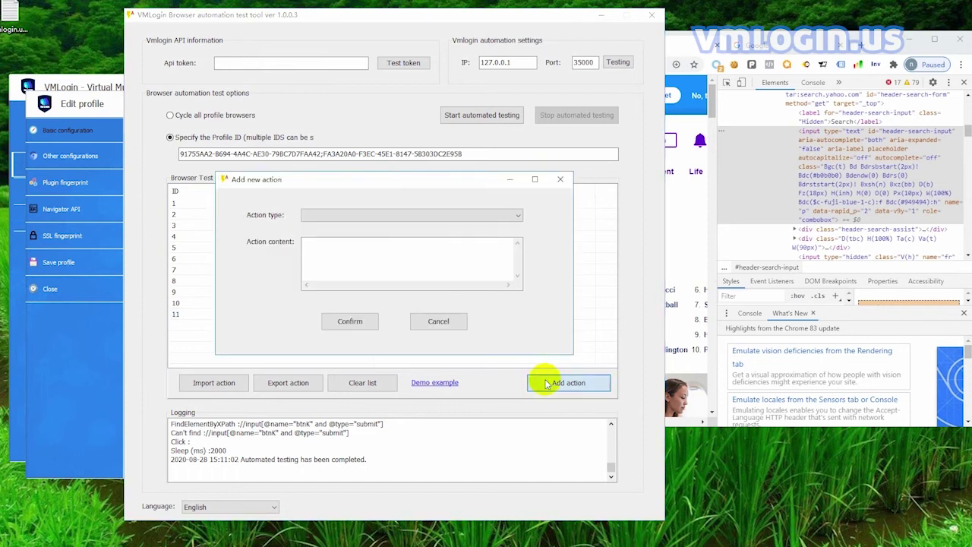
click(411, 217)
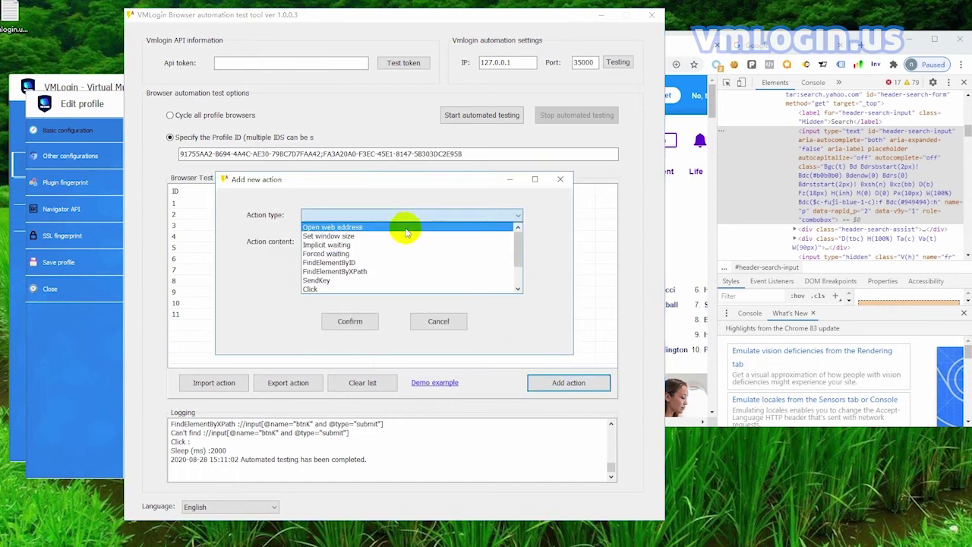
click(357, 281)
click(348, 259)
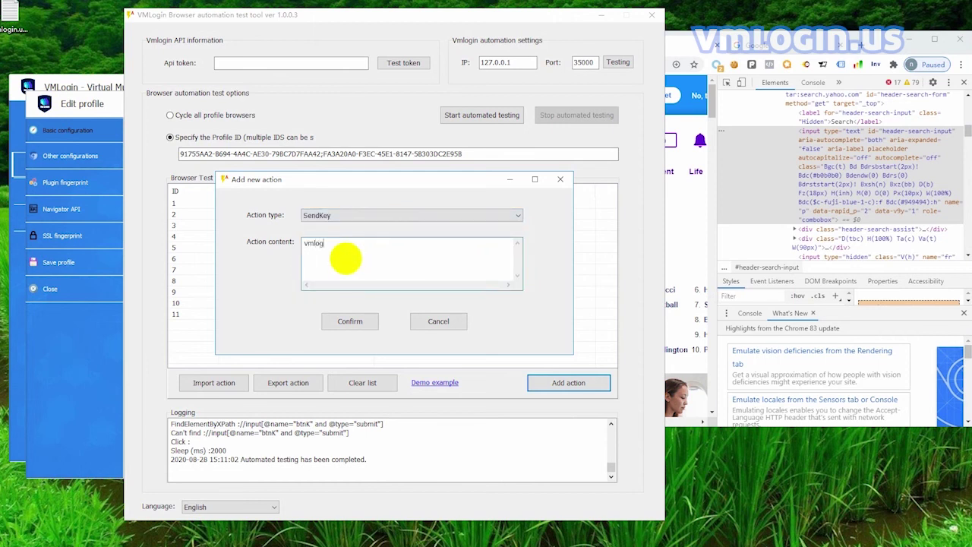
click(349, 321)
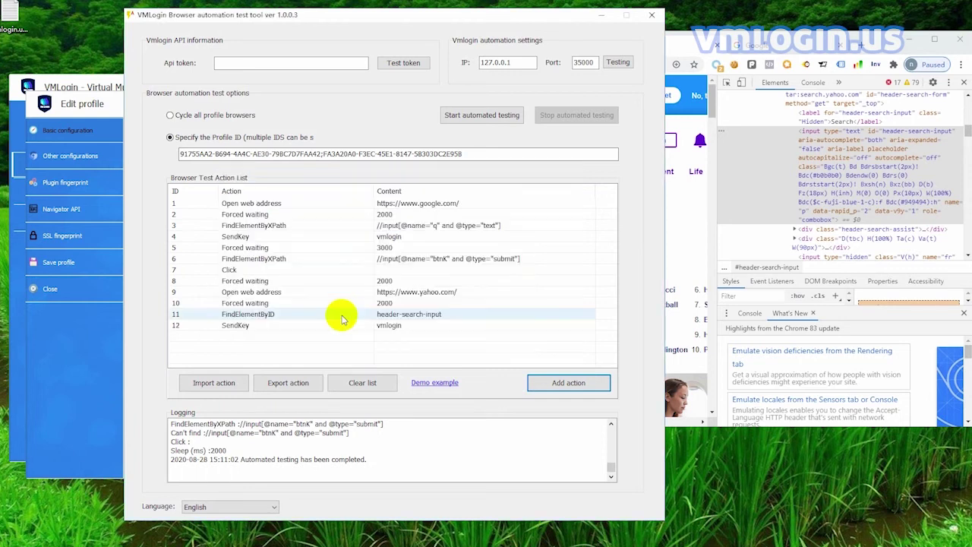
Step: Add a Forced waiting action of 2000 milliseconds after the Yahoo SendKey action
click(575, 384)
click(423, 215)
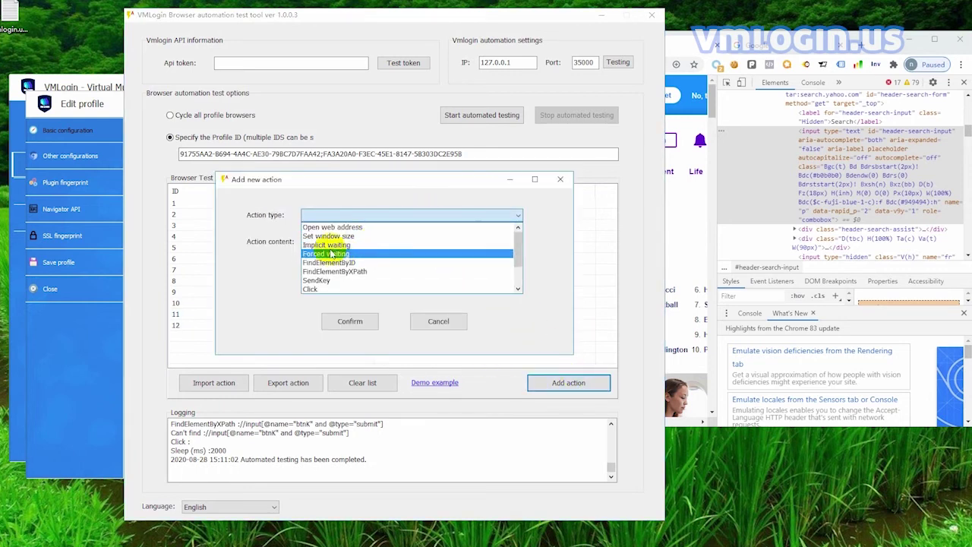
click(331, 253)
click(331, 251)
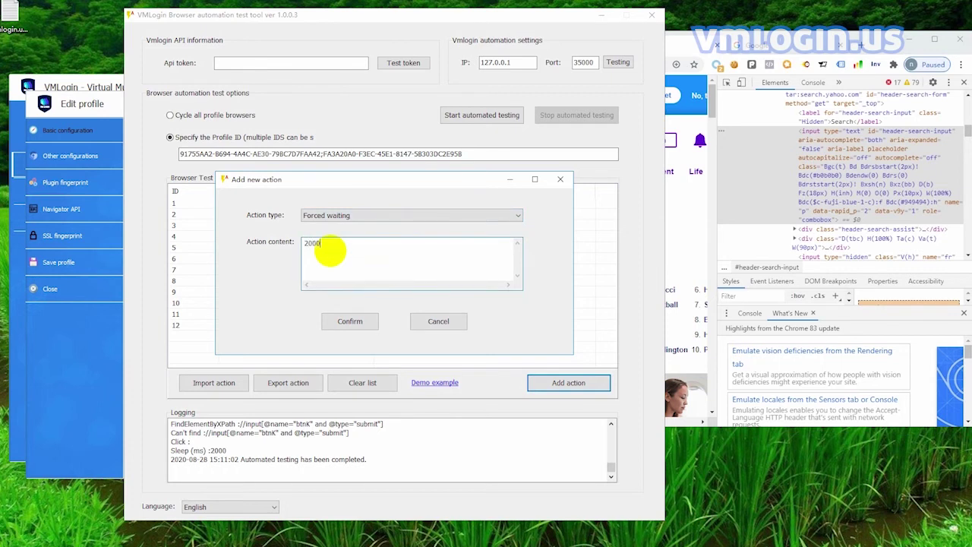
text(2000)
click(350, 320)
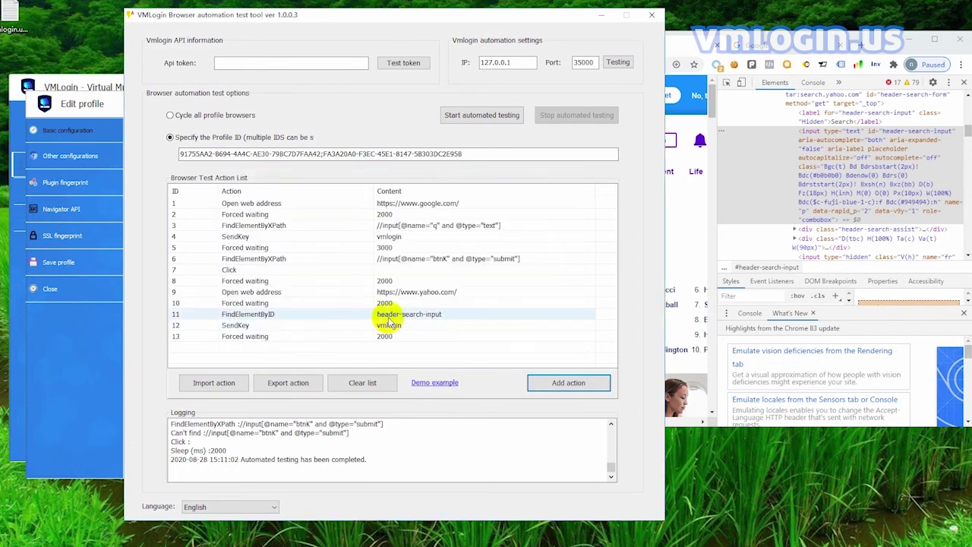
Step: Add a FindElementByID action with the id header-desktop-search-button, copied from the Yahoo search button's HTML in the browser
click(575, 384)
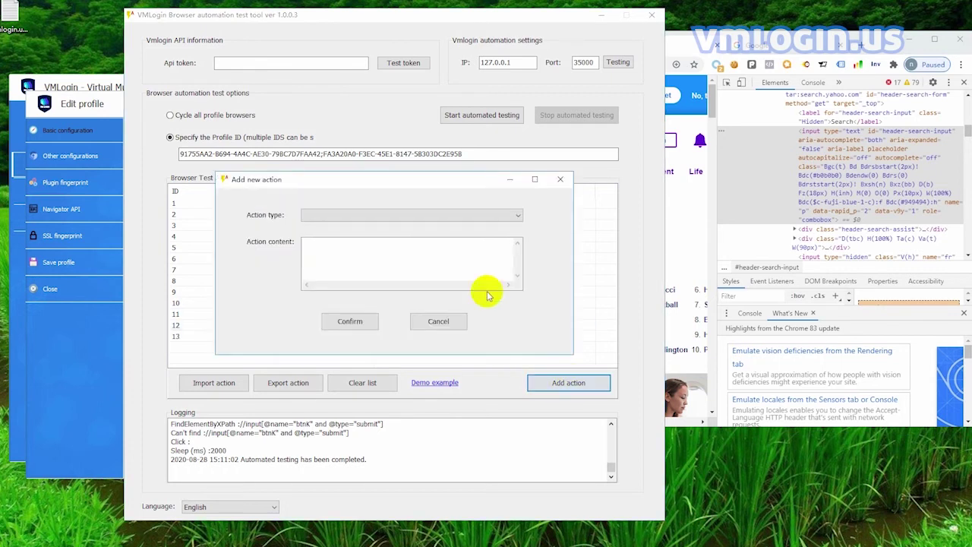
click(448, 214)
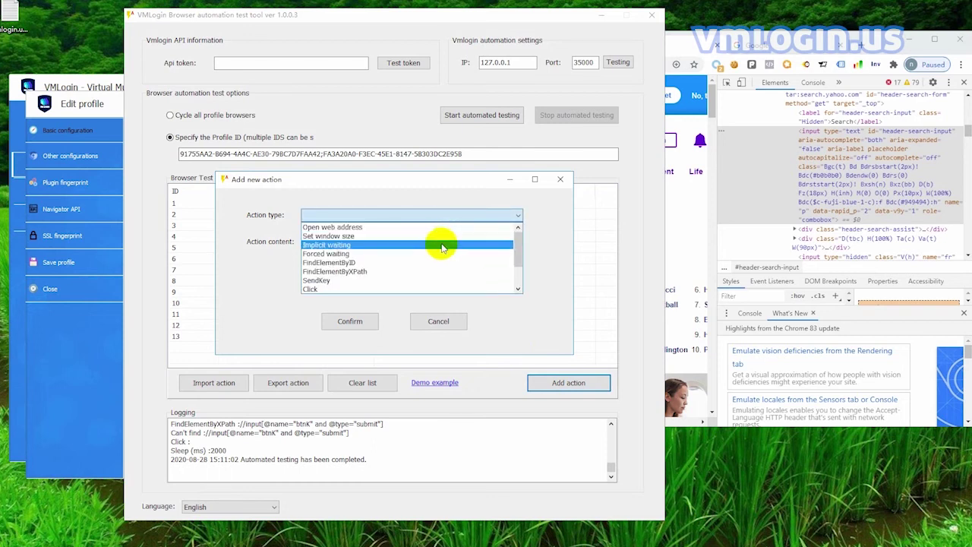
click(425, 262)
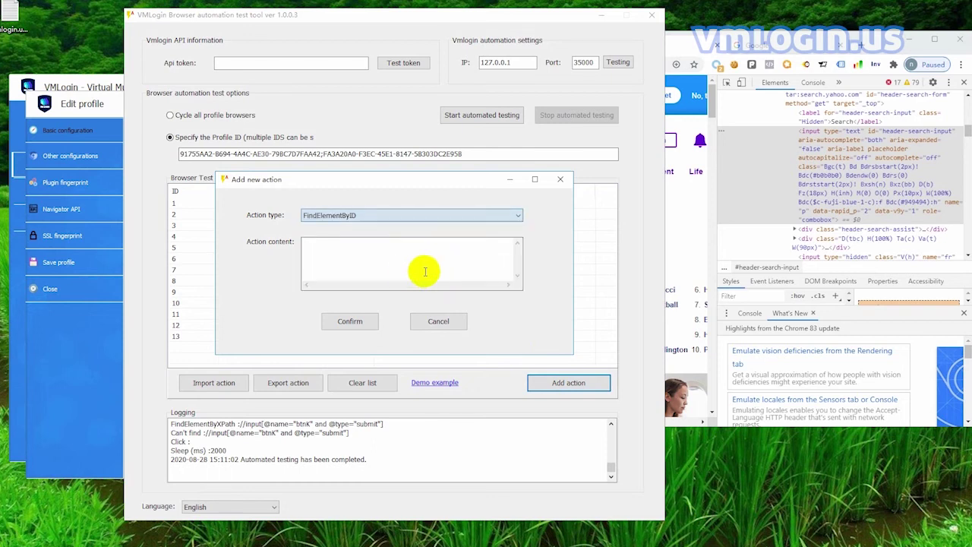
click(727, 82)
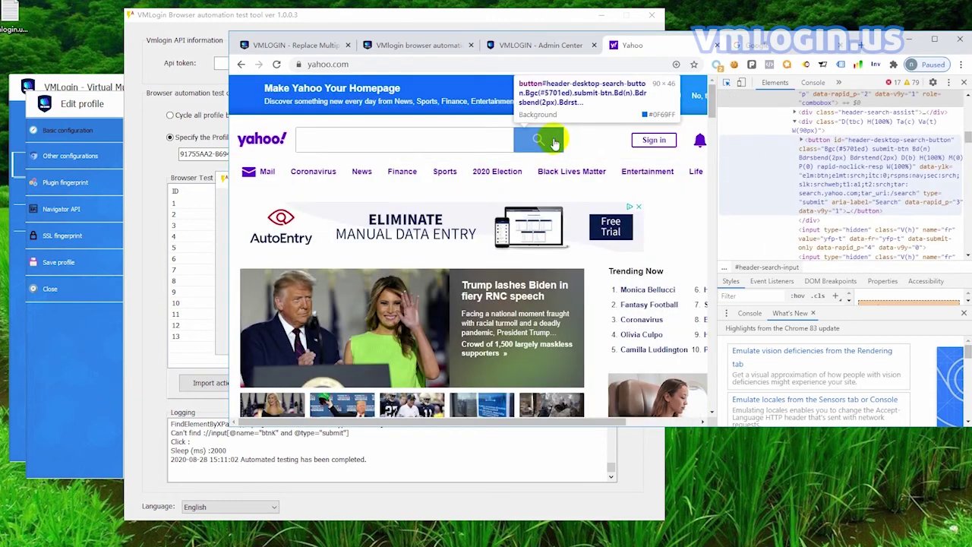
click(555, 140)
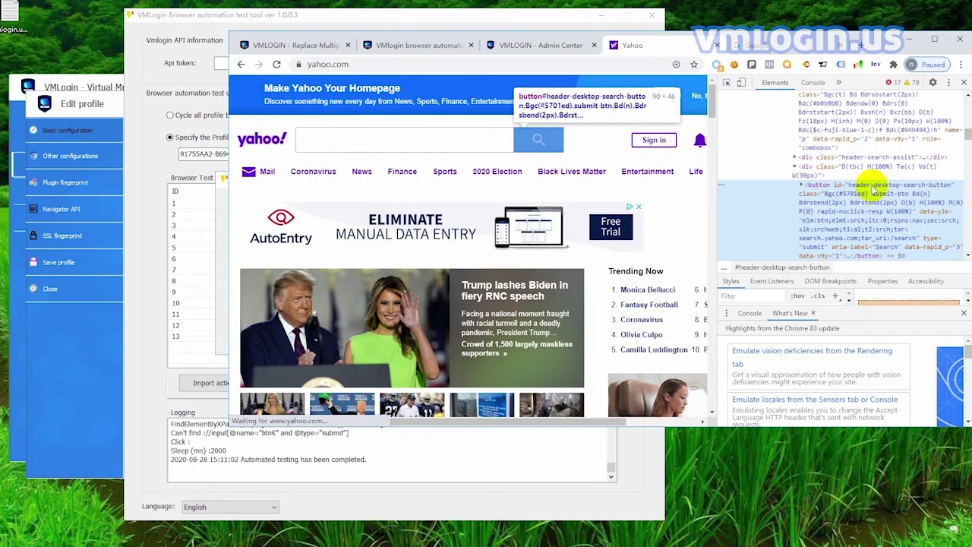
double_click(875, 185)
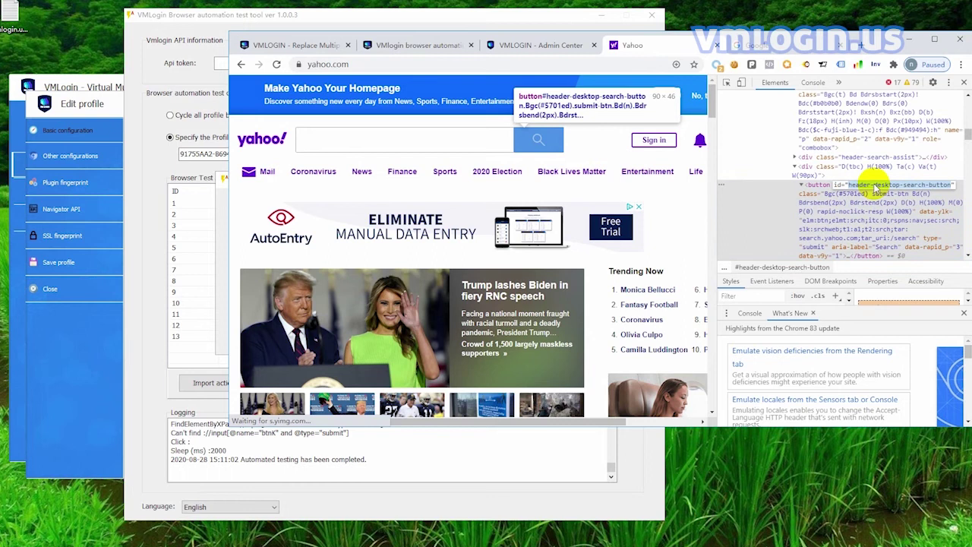
right_click(876, 185)
click(840, 202)
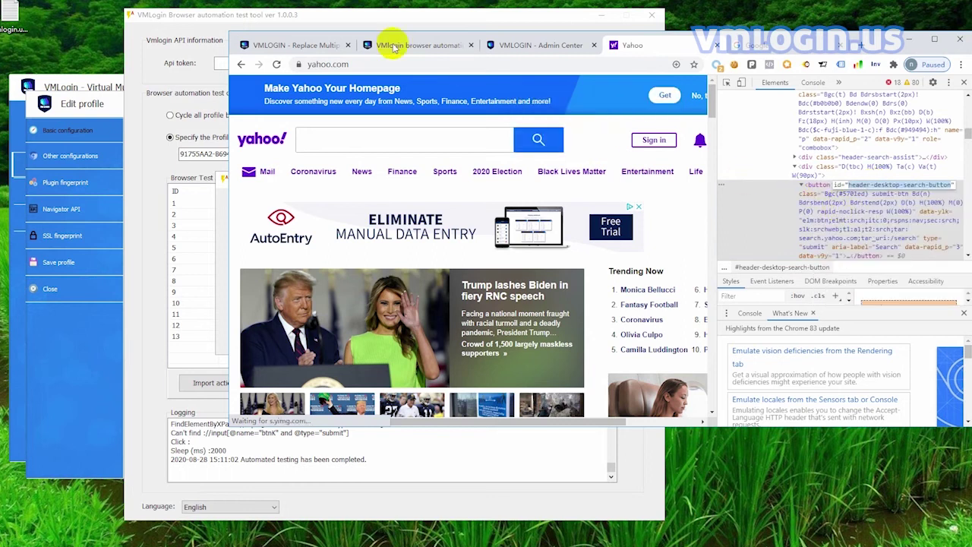
click(220, 218)
right_click(335, 259)
click(366, 306)
click(351, 321)
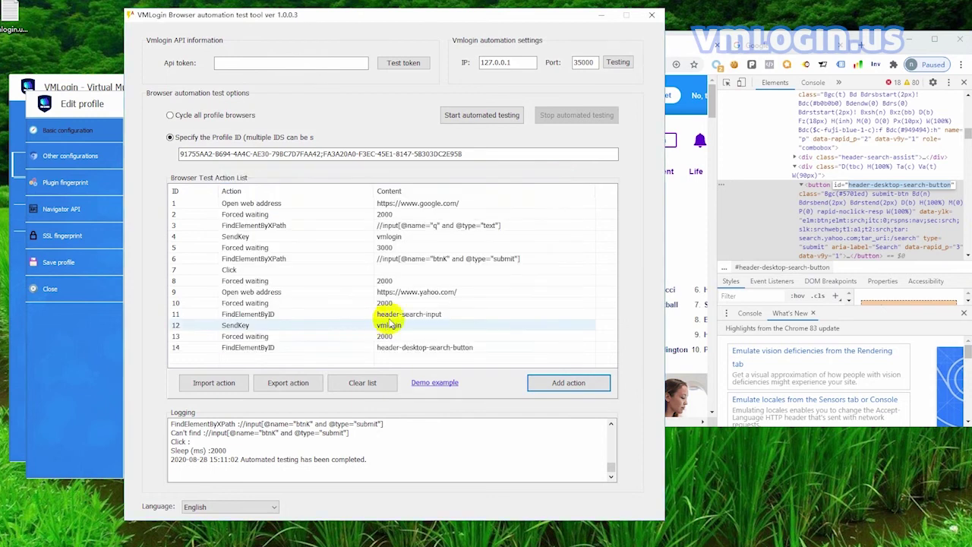
Step: Add a Click action after the header-desktop-search-button action, leaving its content empty
click(559, 385)
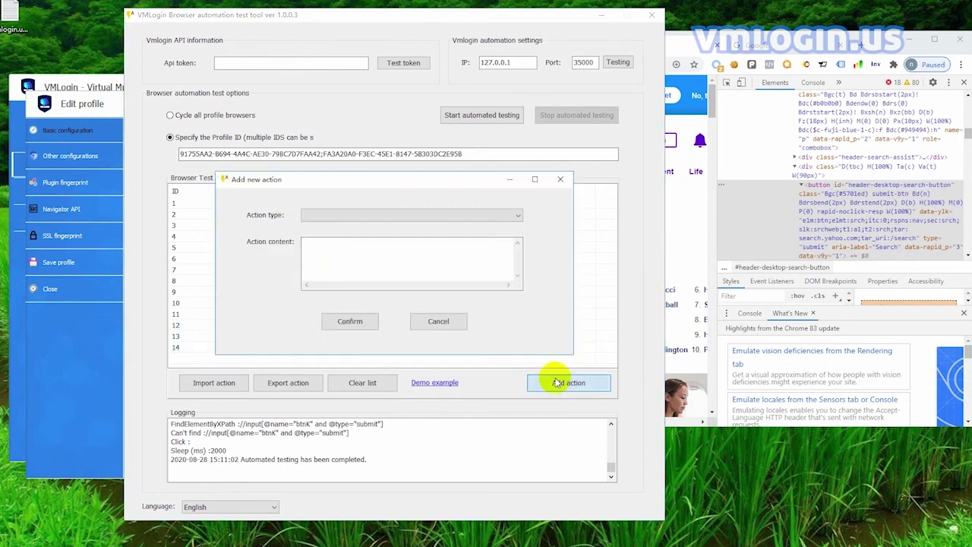
click(476, 216)
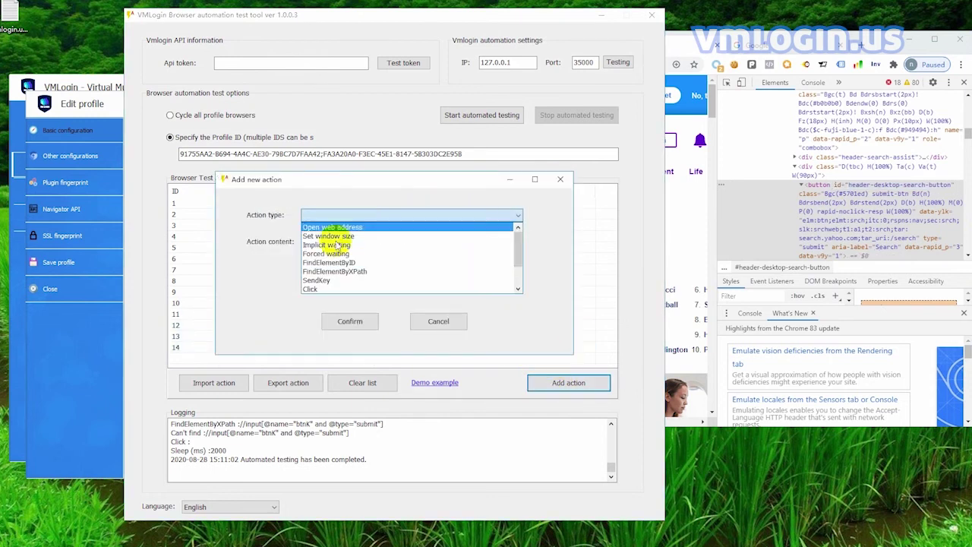
click(314, 291)
click(346, 322)
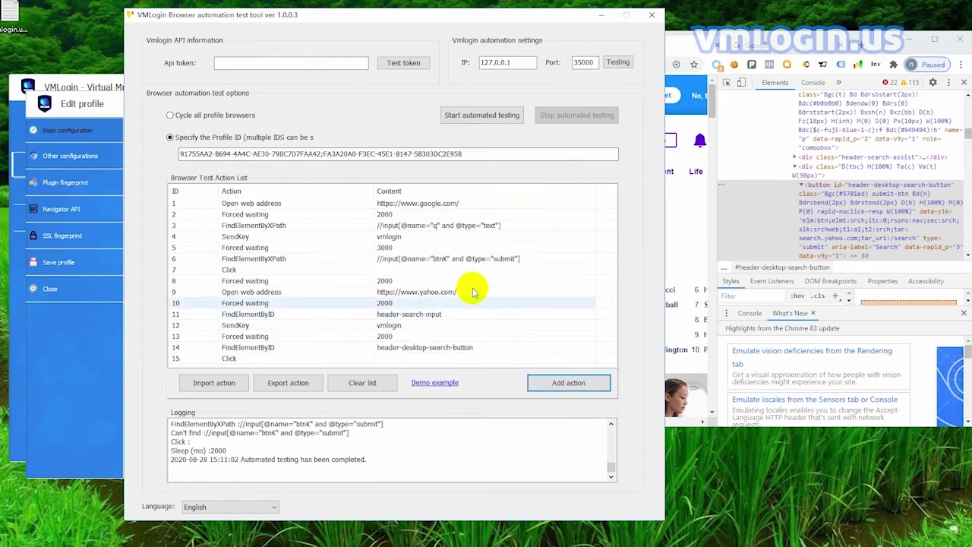
Step: Add a Forced waiting action of 2000 milliseconds at the end of the list and start the automated testing
click(571, 389)
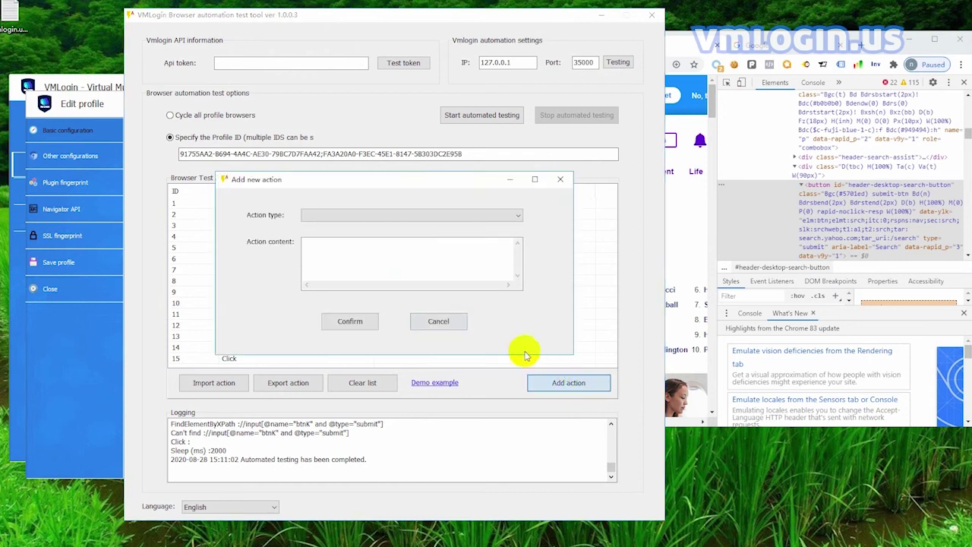
click(397, 217)
click(338, 254)
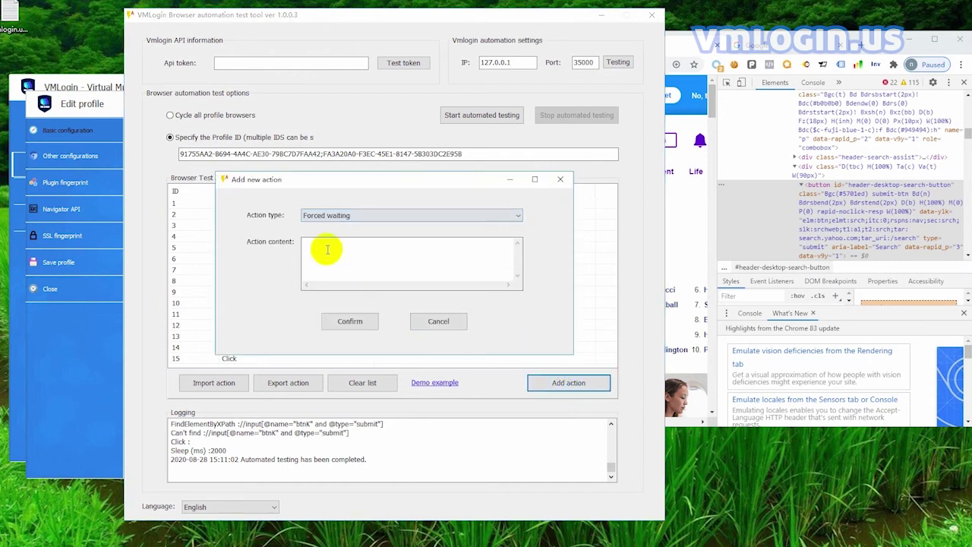
click(323, 247)
text(2000)
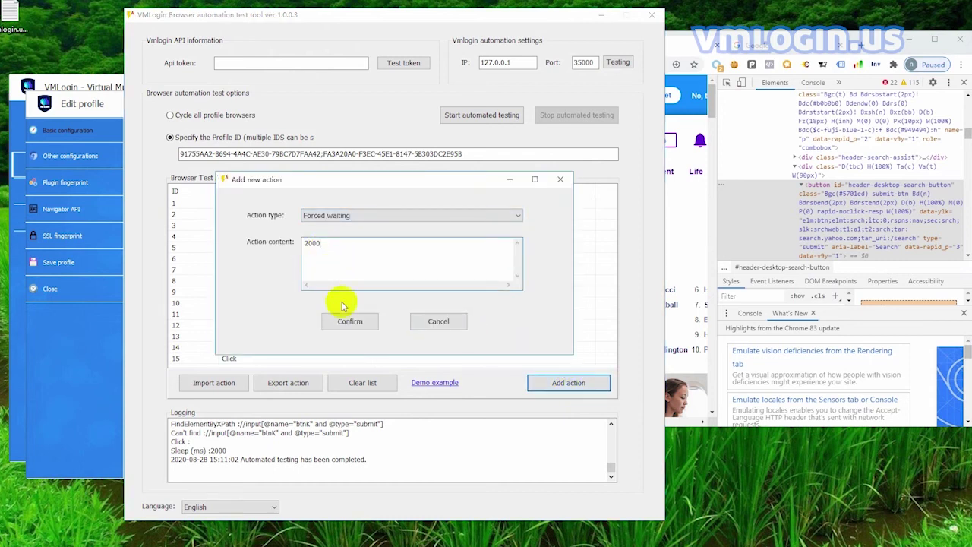
click(350, 320)
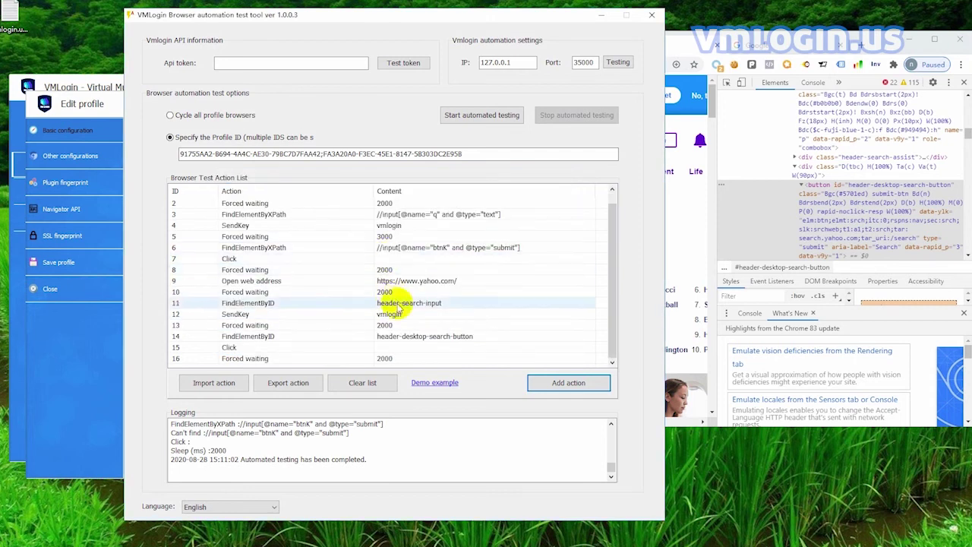
click(465, 118)
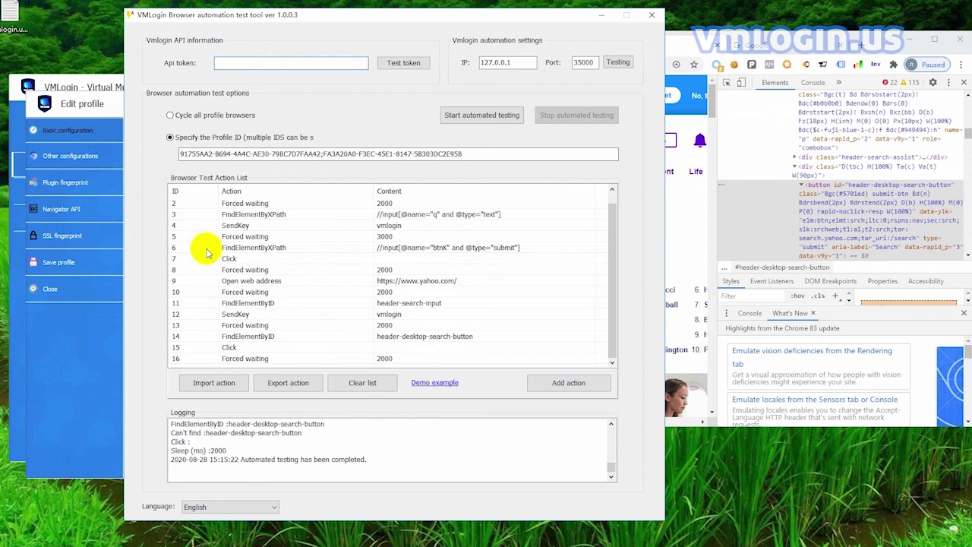
Step: Export the action list, paste the exported text into vmlogin.us.txt in Notepad and save the file
click(289, 384)
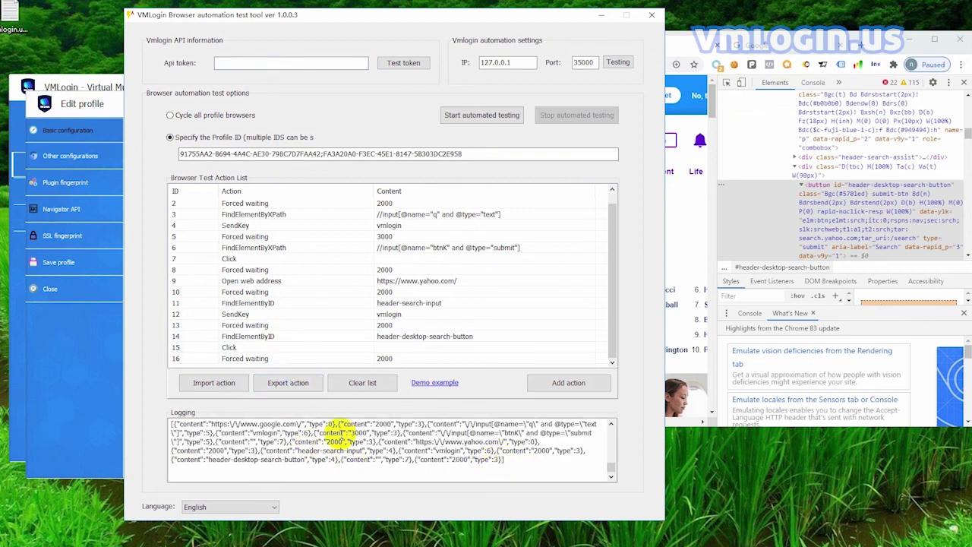
click(183, 153)
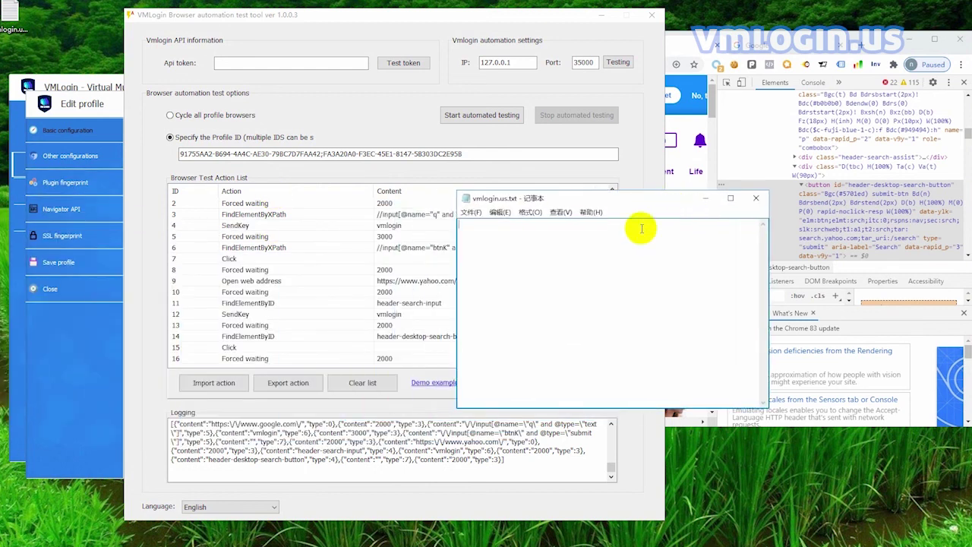
right_click(572, 249)
click(601, 295)
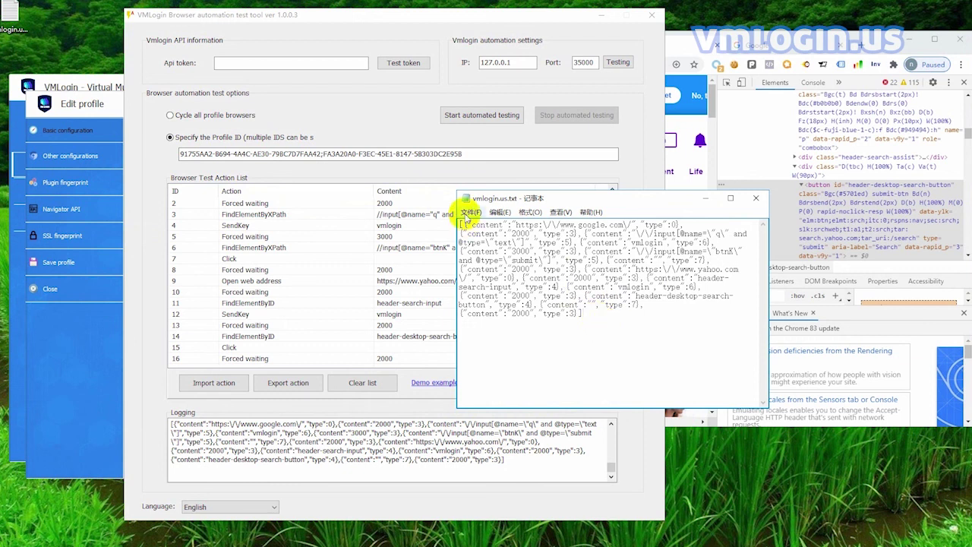
click(469, 212)
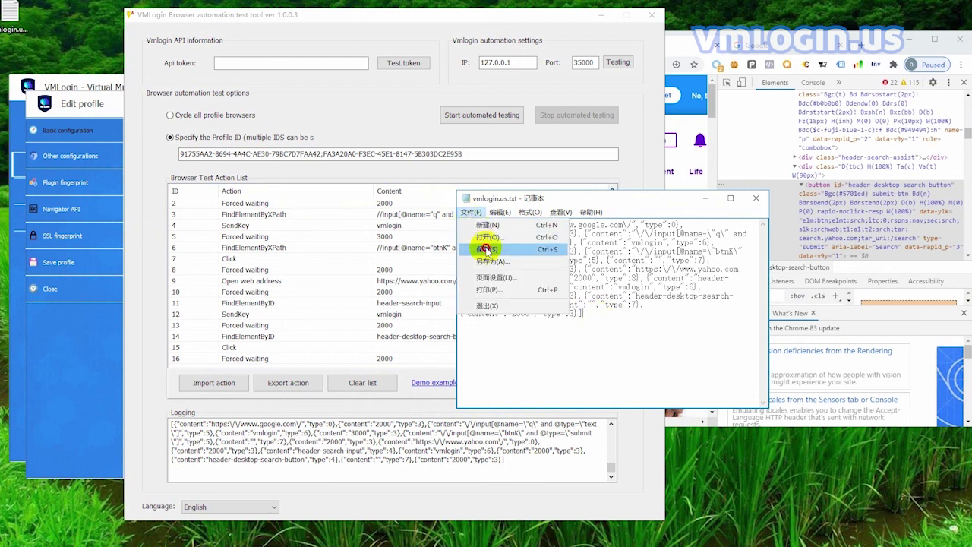
click(487, 250)
Step: Take the action list text from vmlogin.us.txt, import it into the test tool and review the imported entries
drag(612, 311, 449, 220)
right_click(498, 240)
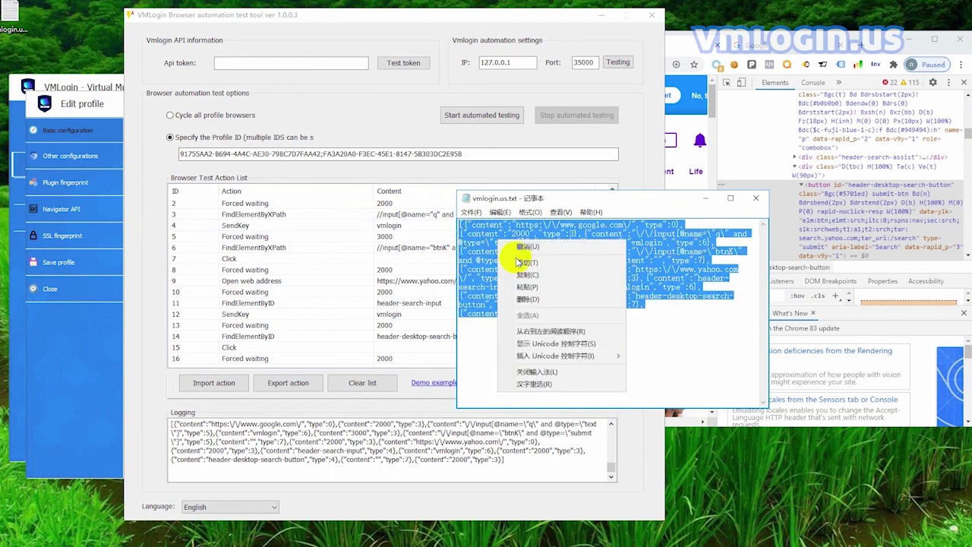
click(653, 326)
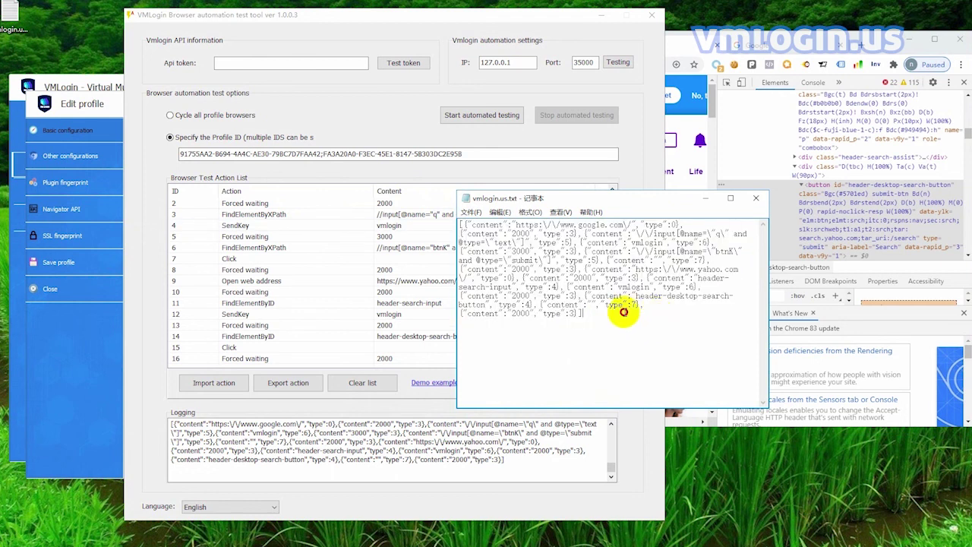
drag(623, 311, 461, 213)
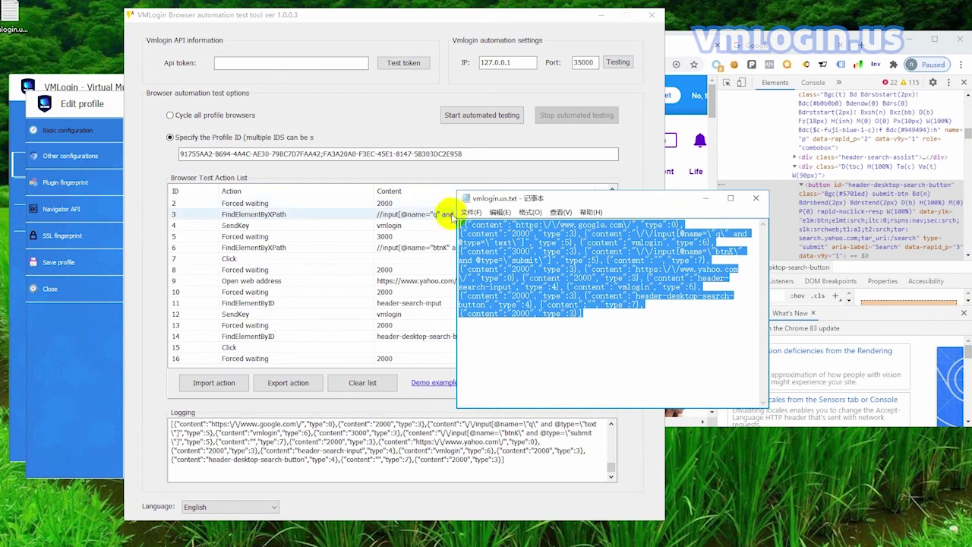
click(618, 336)
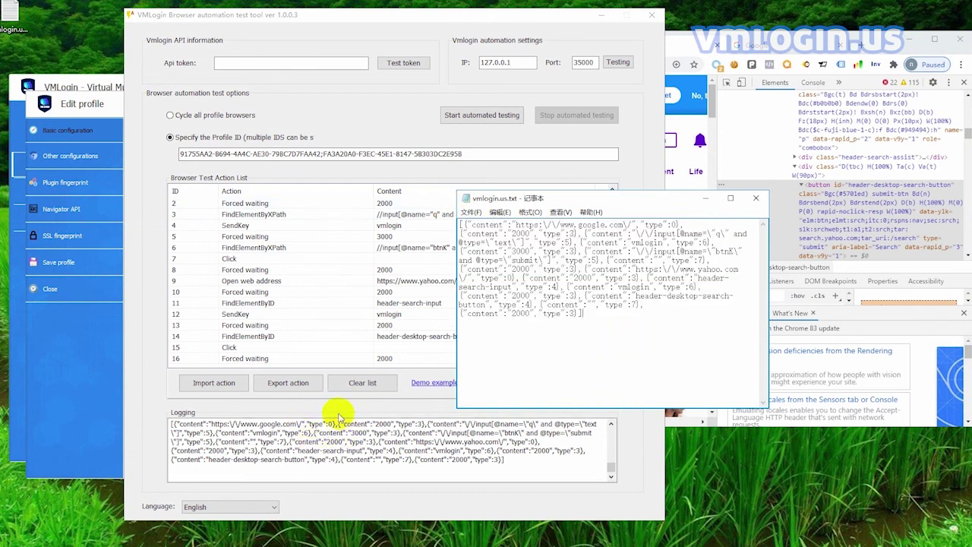
click(187, 404)
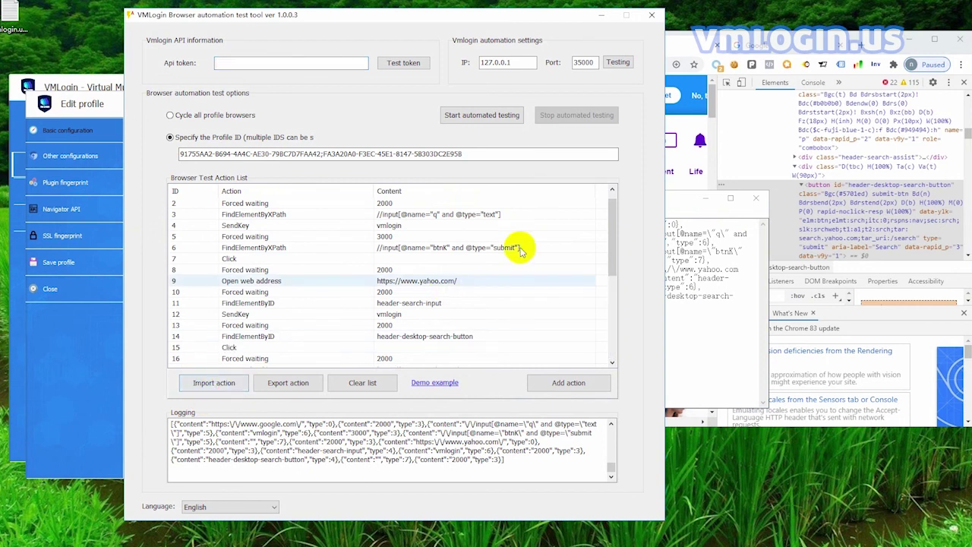
drag(614, 204, 616, 285)
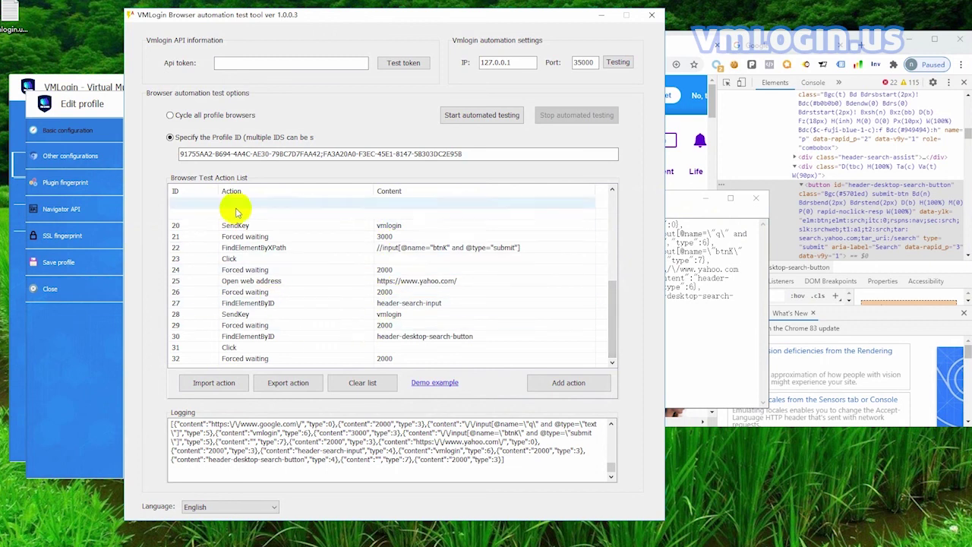